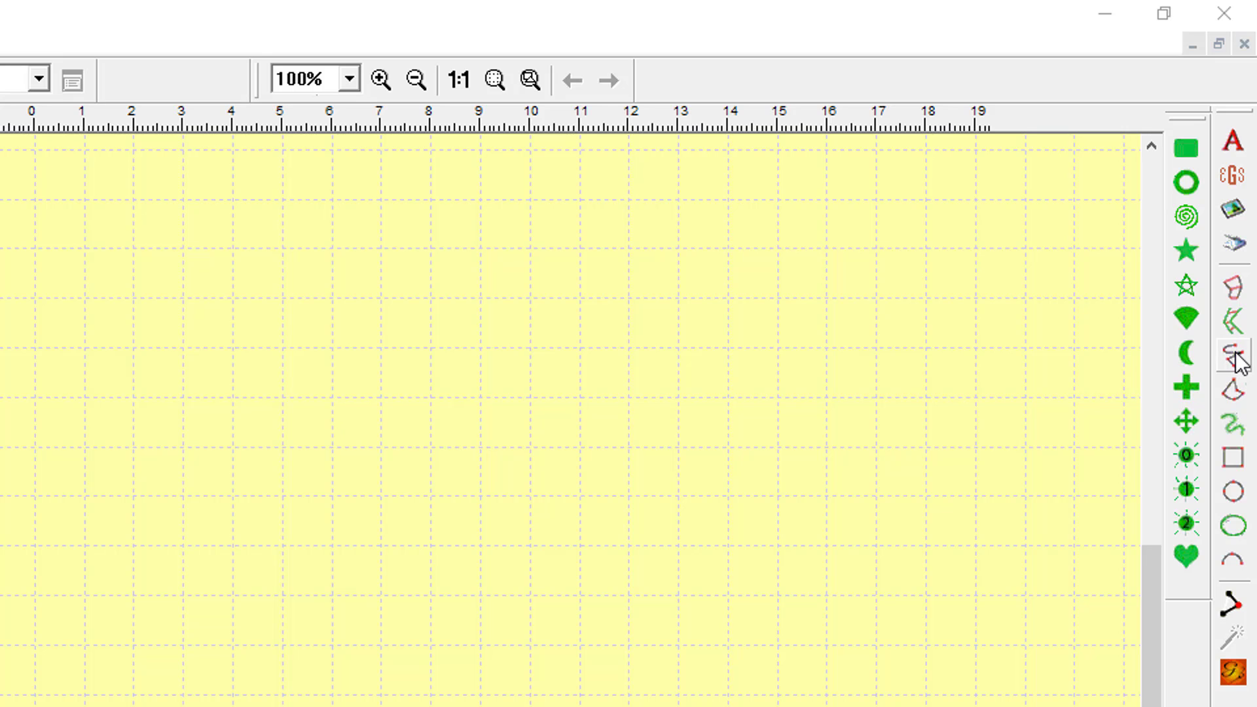
Start a free-hand line with its stitch type set to Run
{"action": "left_click", "coordinate": [1235, 357]}
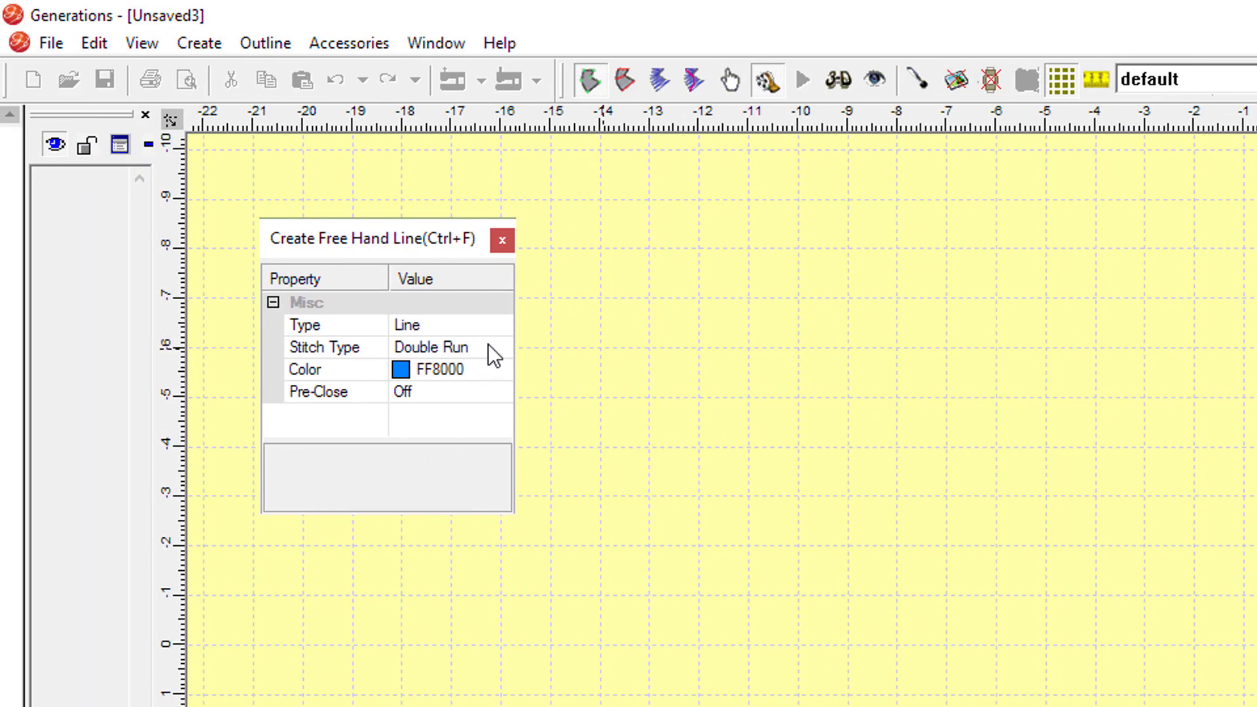
{"action": "left_click", "coordinate": [489, 346]}
{"action": "left_click", "coordinate": [505, 349]}
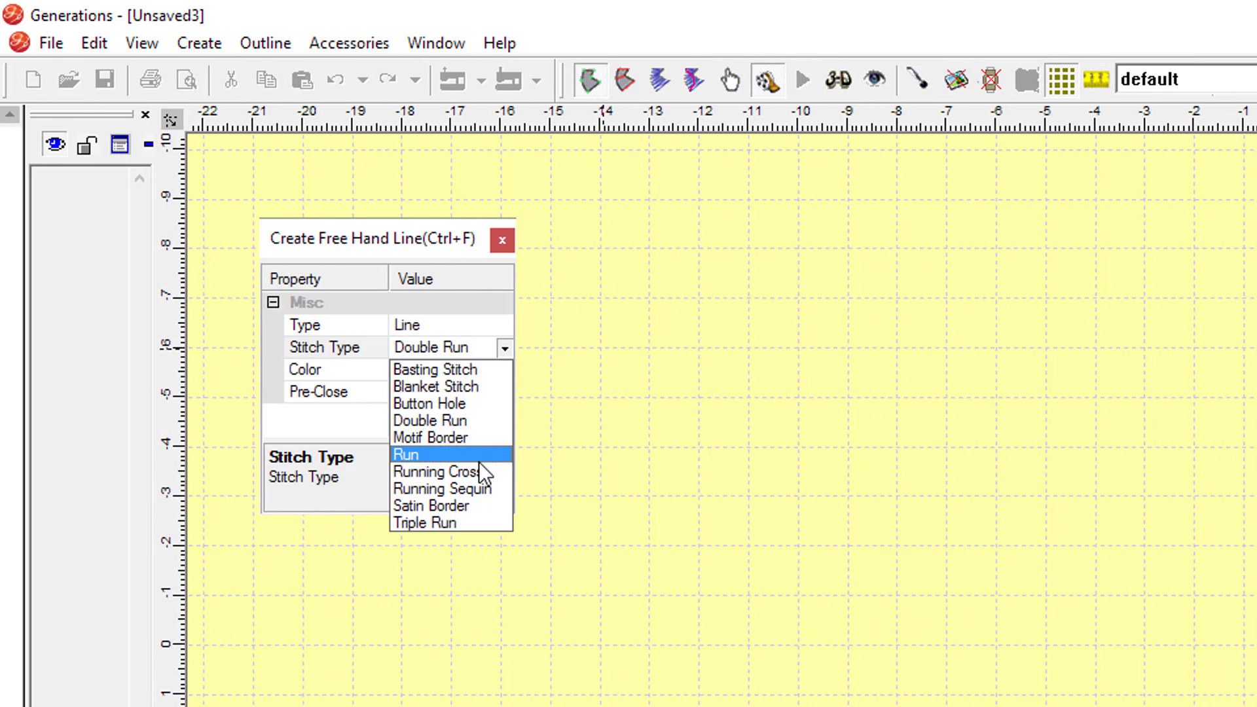
{"action": "left_click", "coordinate": [459, 459]}
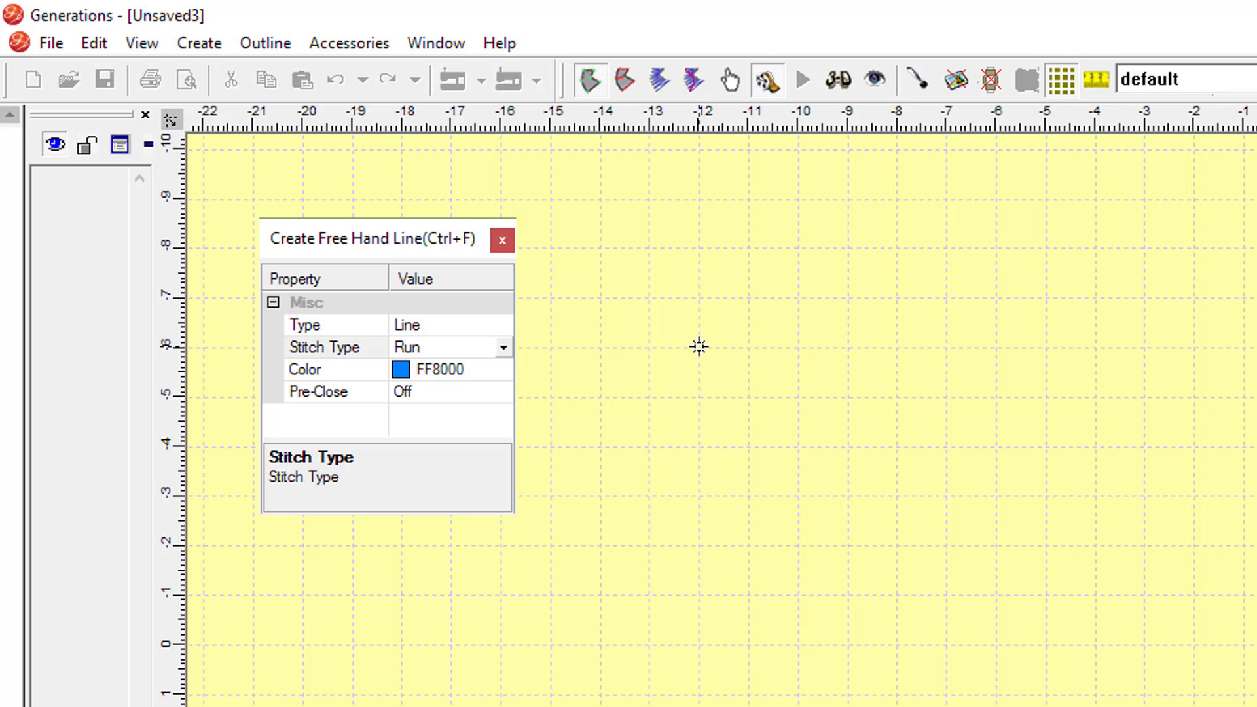
Draw a horizontal run line about 11 mm long, passing back and forth between two neighbouring grid intersections, and finish it into stitches
{"action": "left_click_drag", "start_coordinate": [698, 346], "coordinate": [704, 373]}
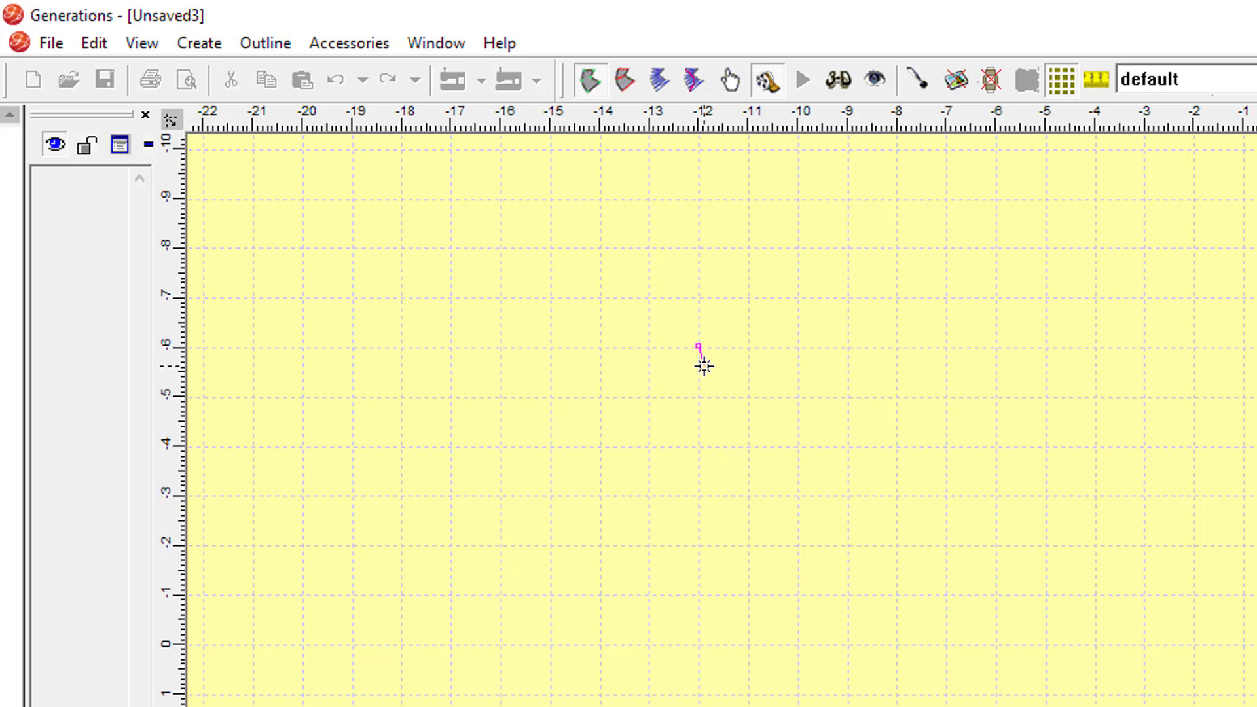
{"action": "left_click", "coordinate": [750, 347]}
{"action": "left_click", "coordinate": [696, 346]}
{"action": "left_click", "coordinate": [750, 347]}
{"action": "left_click", "coordinate": [696, 346]}
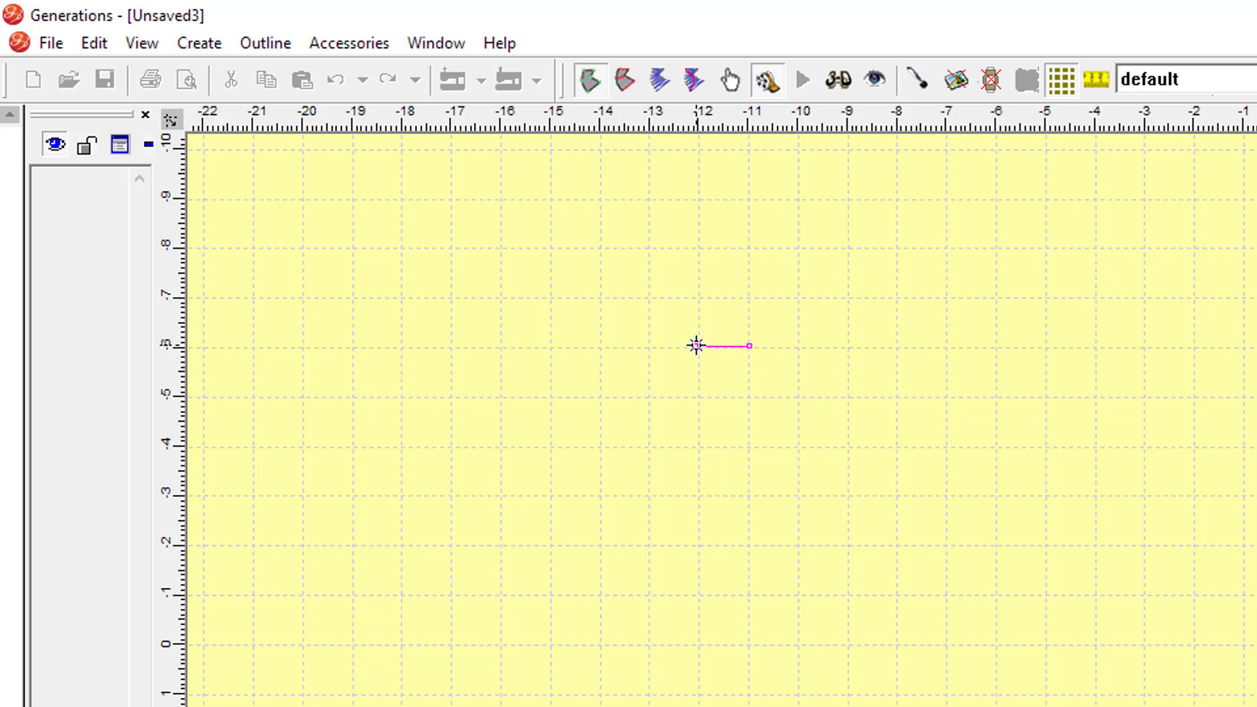
{"action": "left_click", "coordinate": [749, 346]}
{"action": "left_click", "coordinate": [697, 345]}
{"action": "right_click", "coordinate": [748, 349]}
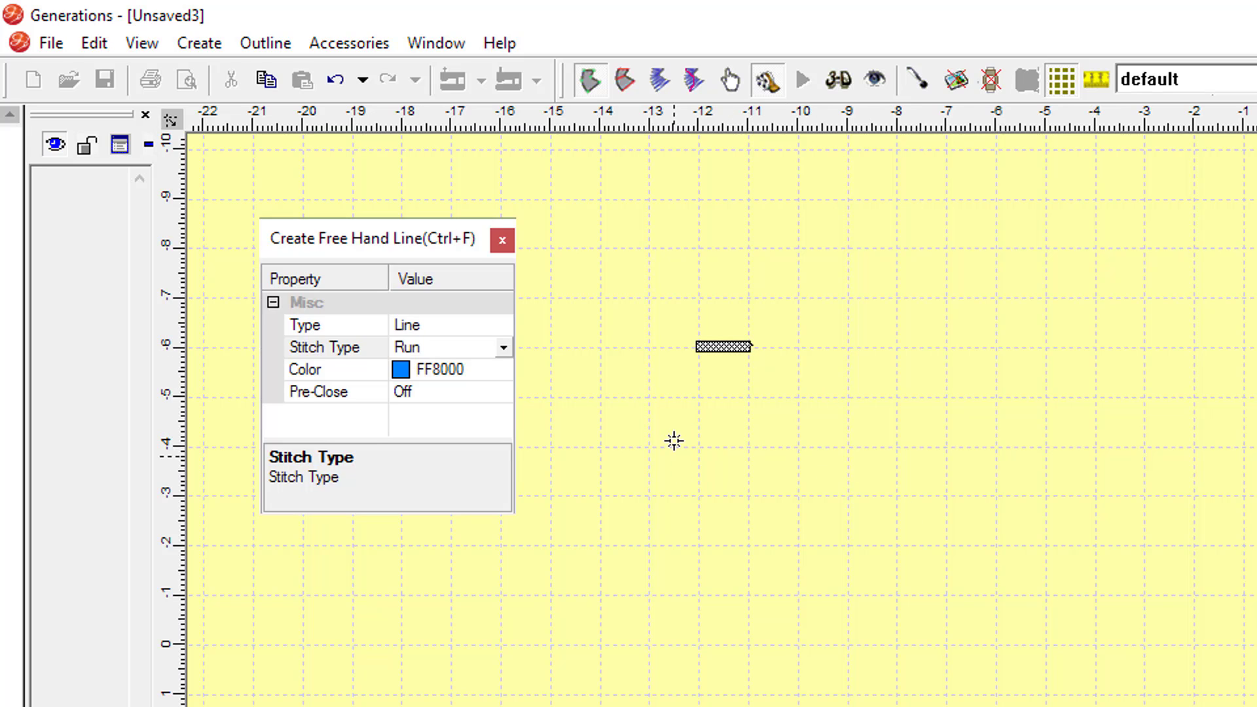
{"action": "key", "text": "Escape"}
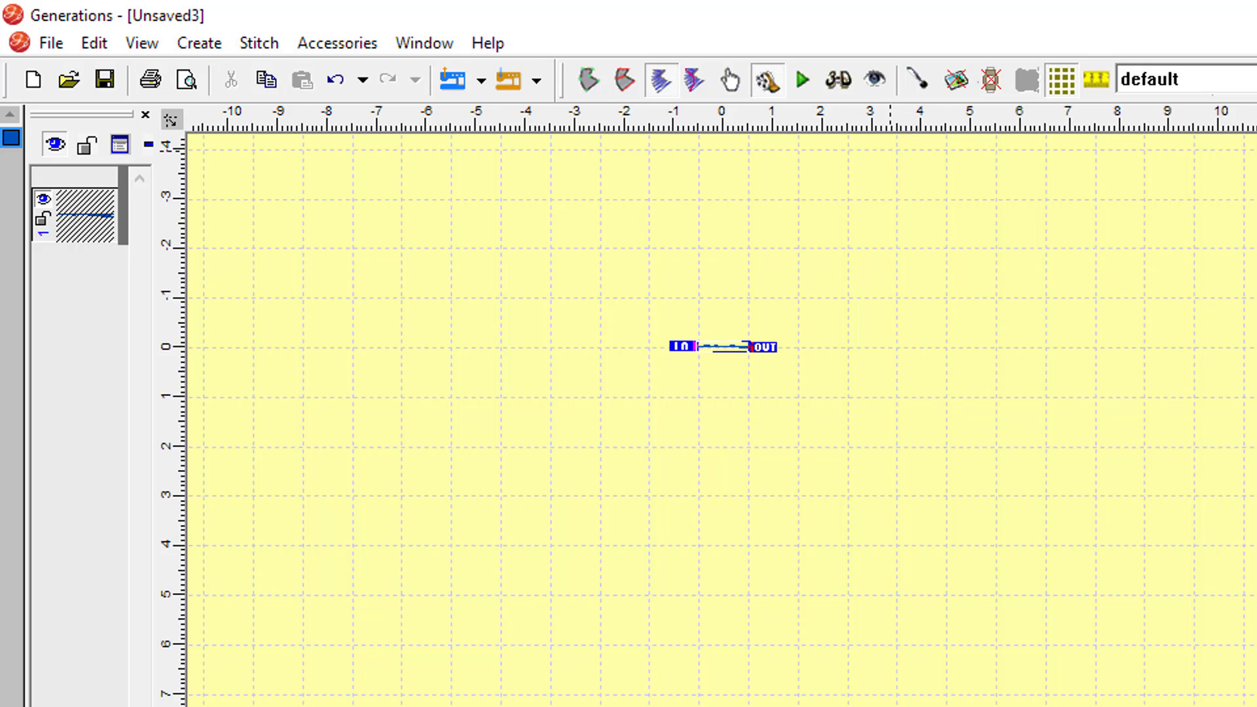
Display the individual stitch points on the run line
{"action": "left_click_drag", "start_coordinate": [625, 283], "coordinate": [895, 438]}
{"action": "key", "text": "Escape"}
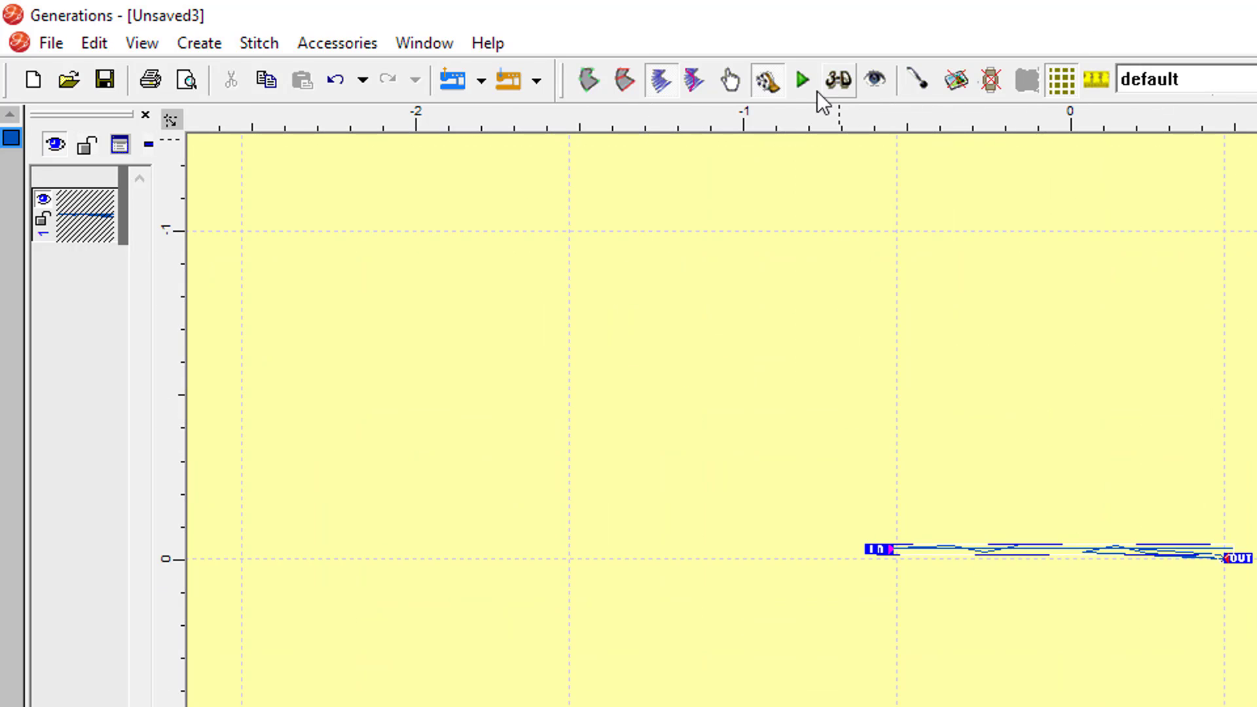
{"action": "left_click", "coordinate": [661, 81]}
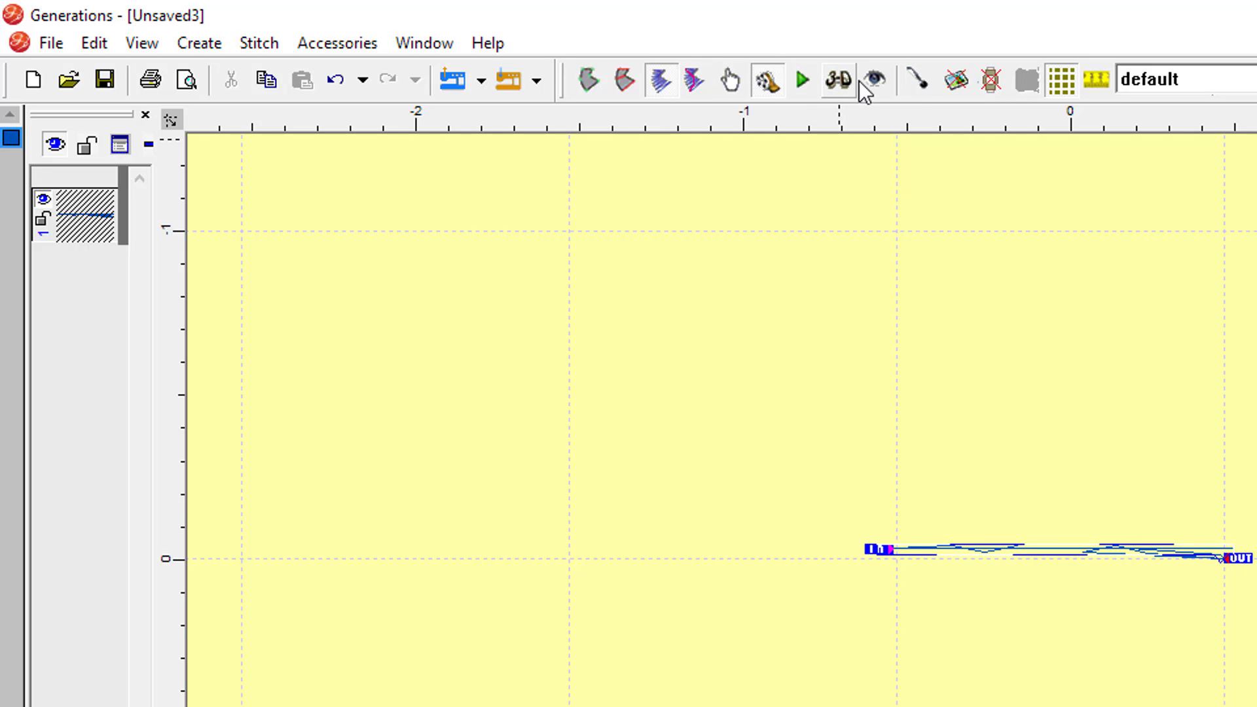
{"action": "left_click", "coordinate": [912, 81]}
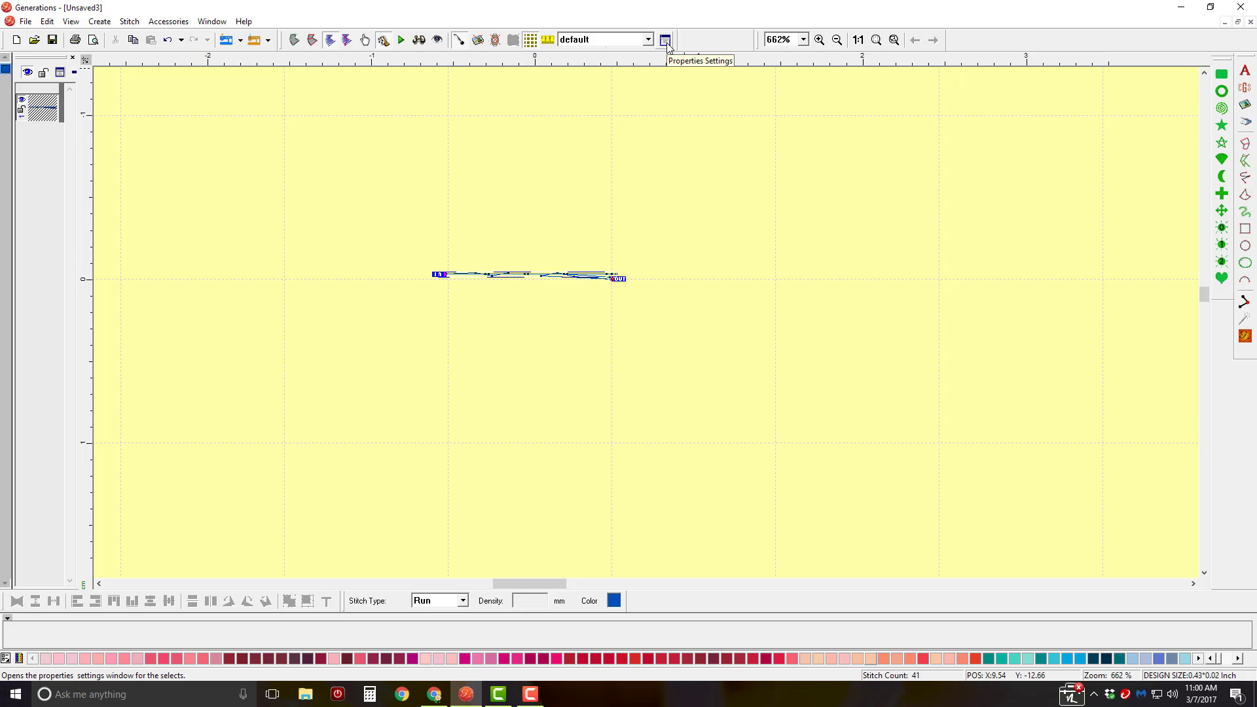
Disable the tie stitch in the run line's stitch properties and apply the change
{"action": "left_click", "coordinate": [665, 40]}
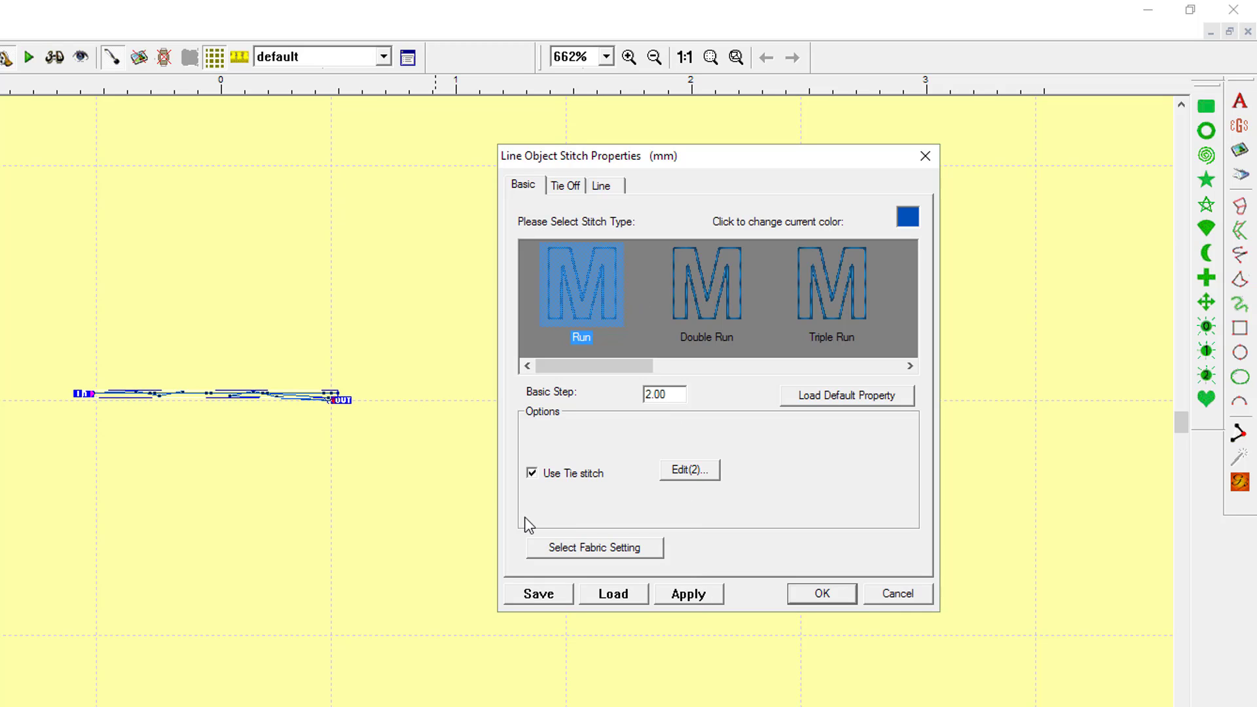
{"action": "left_click", "coordinate": [545, 474]}
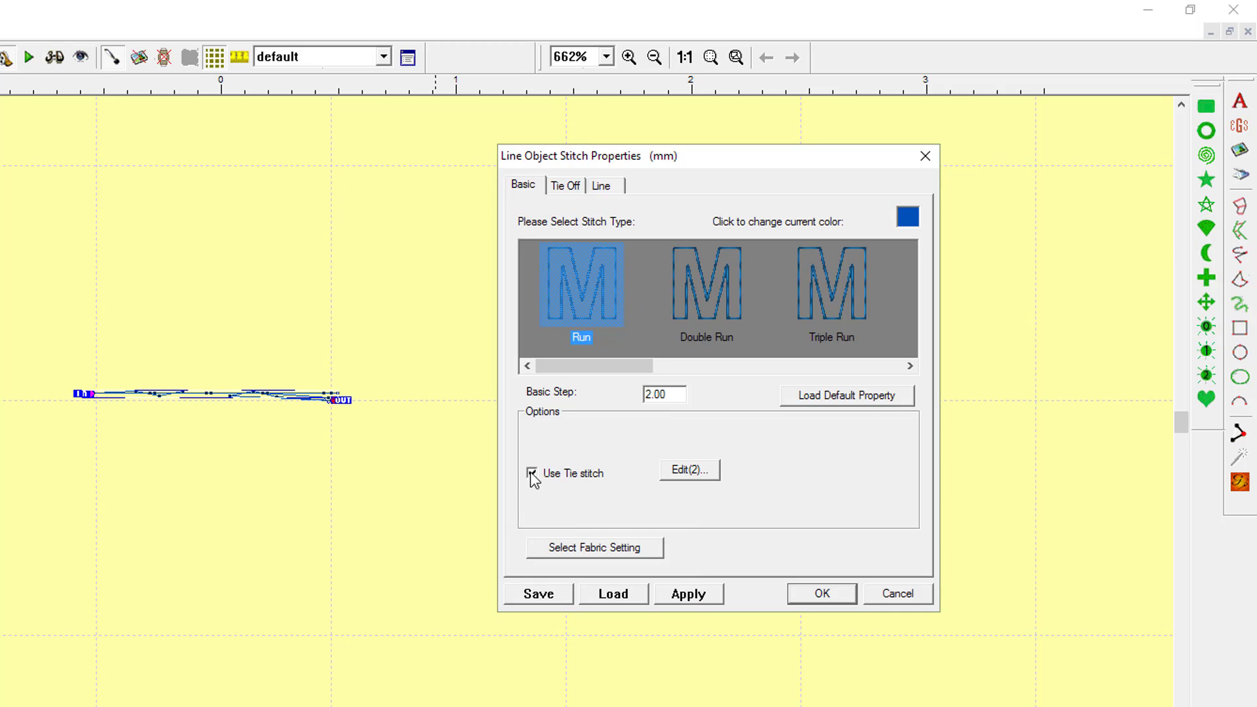
{"action": "left_click", "coordinate": [692, 603]}
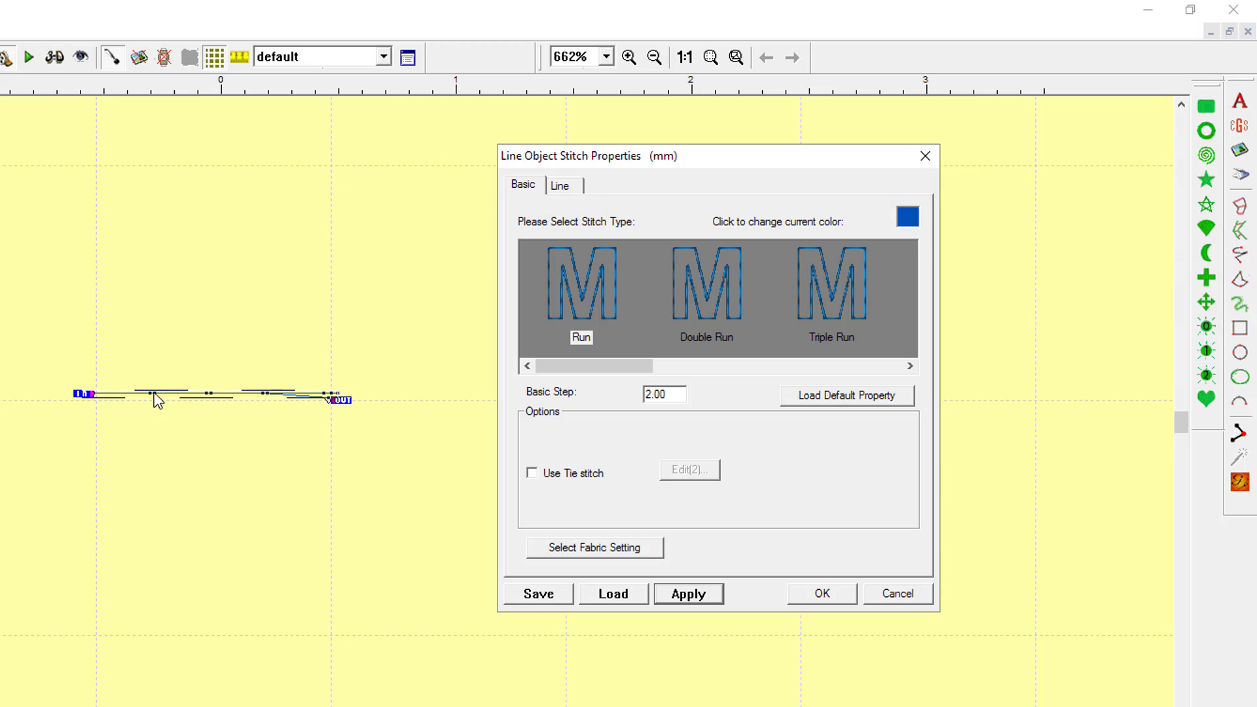
Set the run line's Max Step to 7 mm and its Basic Step to 7 mm, applying each change
{"action": "left_click", "coordinate": [565, 187]}
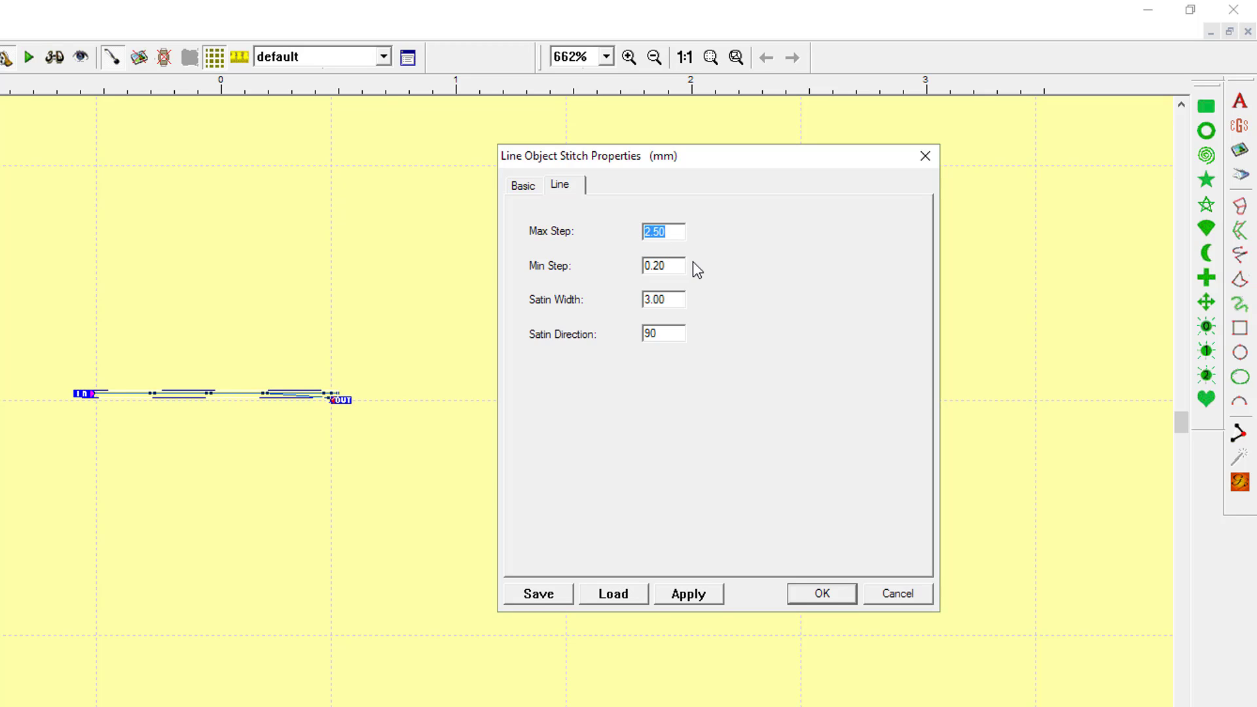
{"action": "type", "text": "7"}
{"action": "left_click", "coordinate": [707, 594]}
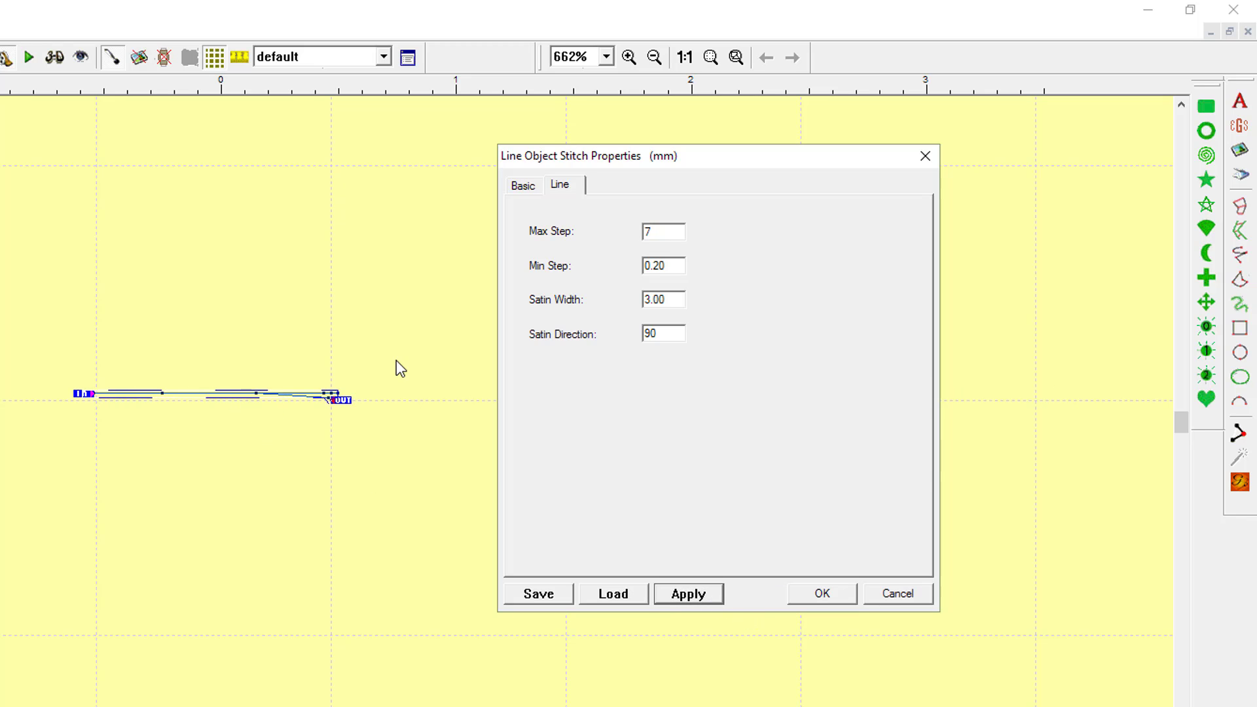
{"action": "left_click", "coordinate": [522, 185]}
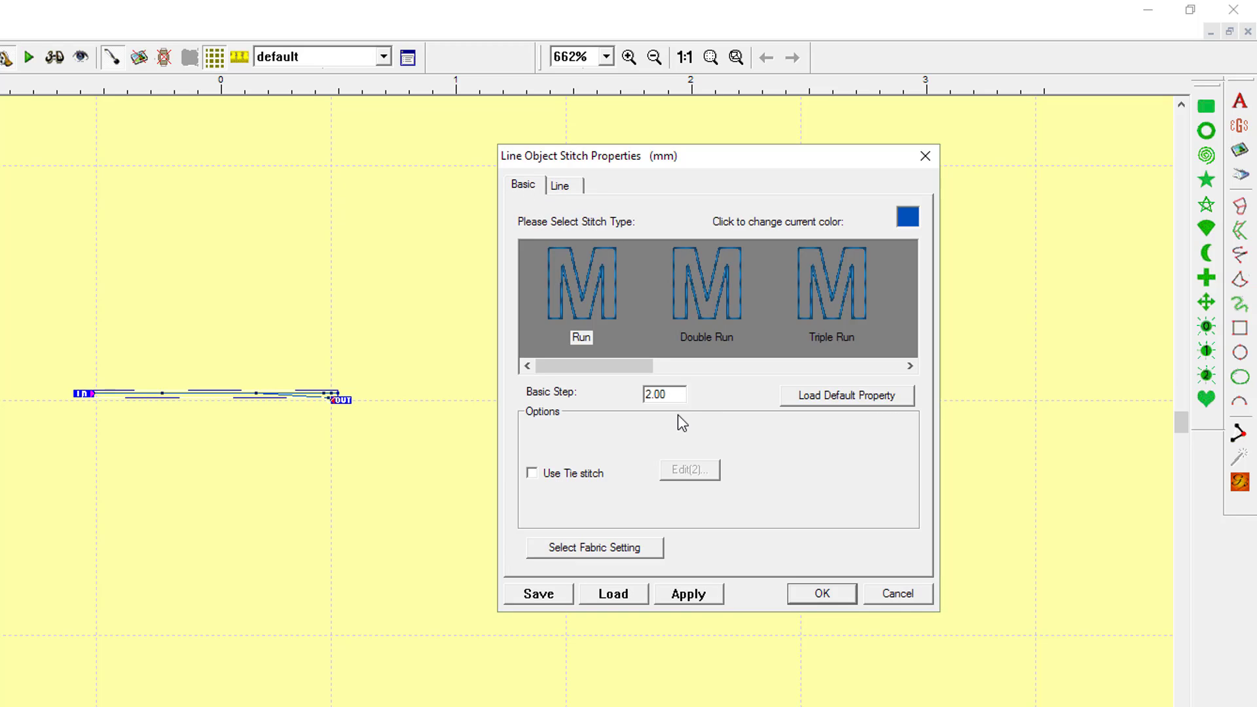
{"action": "left_click_drag", "start_coordinate": [680, 397], "coordinate": [607, 393]}
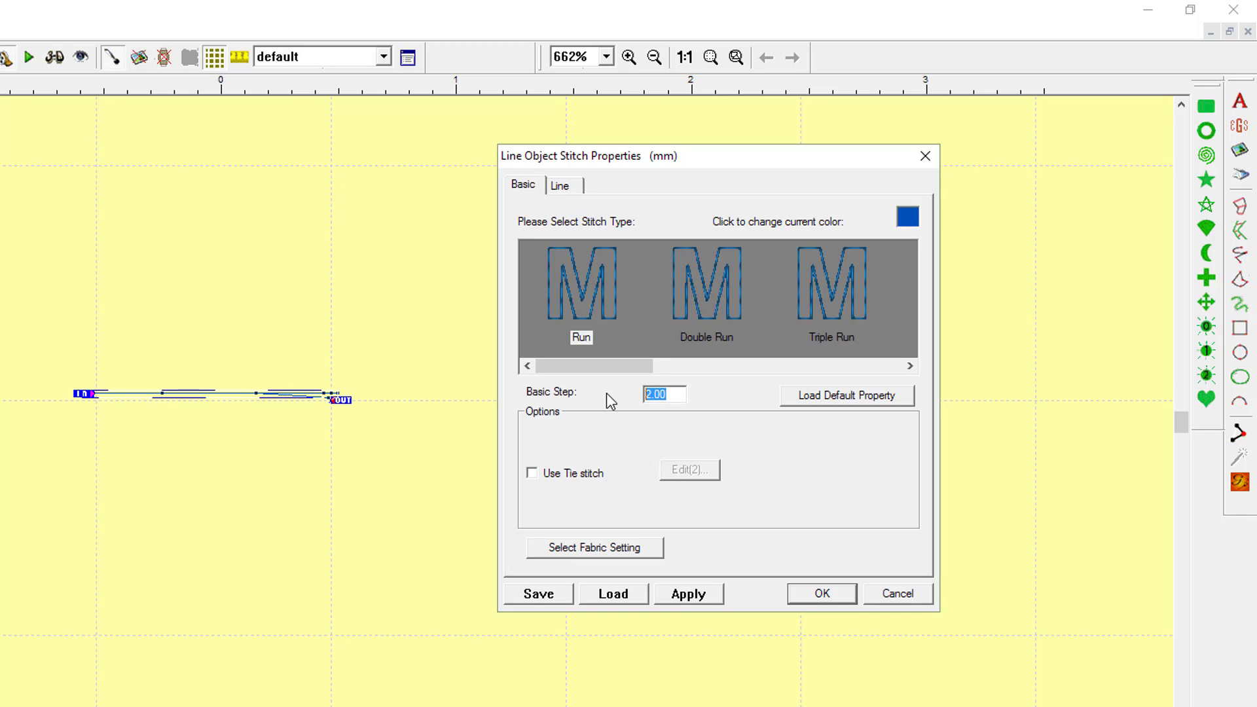
{"action": "type", "text": "7"}
{"action": "left_click", "coordinate": [686, 595]}
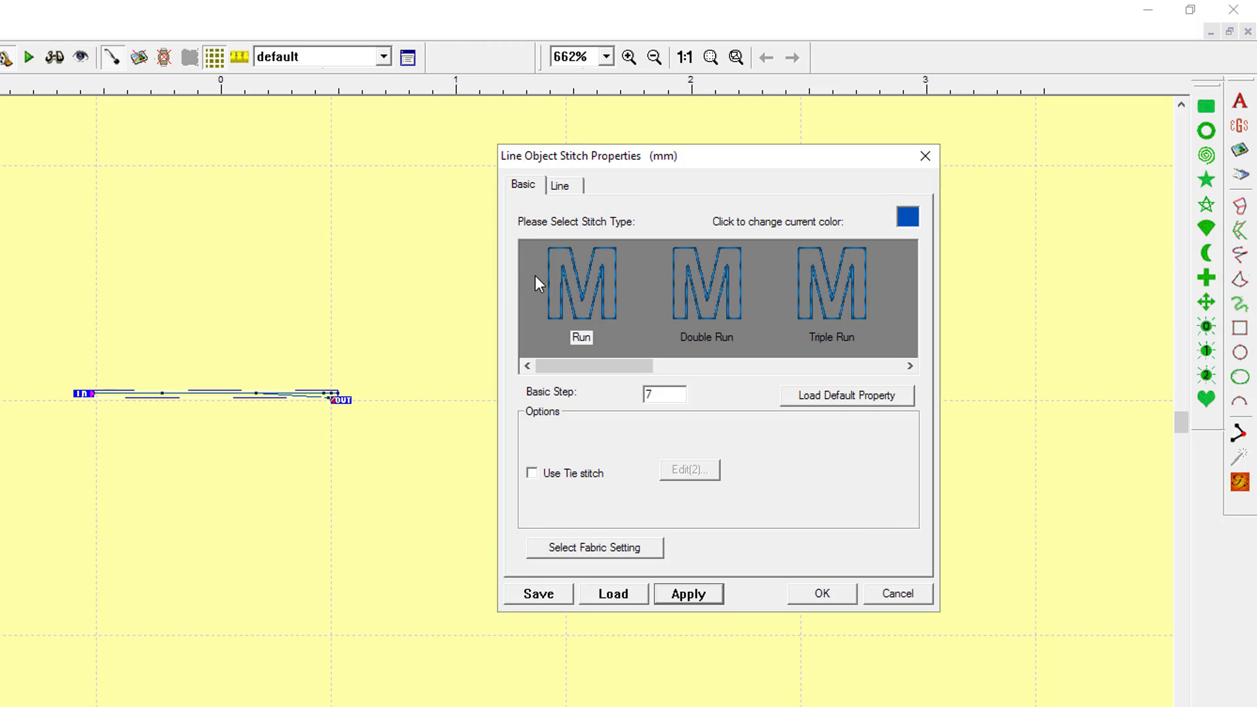
Set the run line's Min Step to 6.75 mm and Max Step to 11 mm, then apply and accept the properties
{"action": "left_click", "coordinate": [567, 190]}
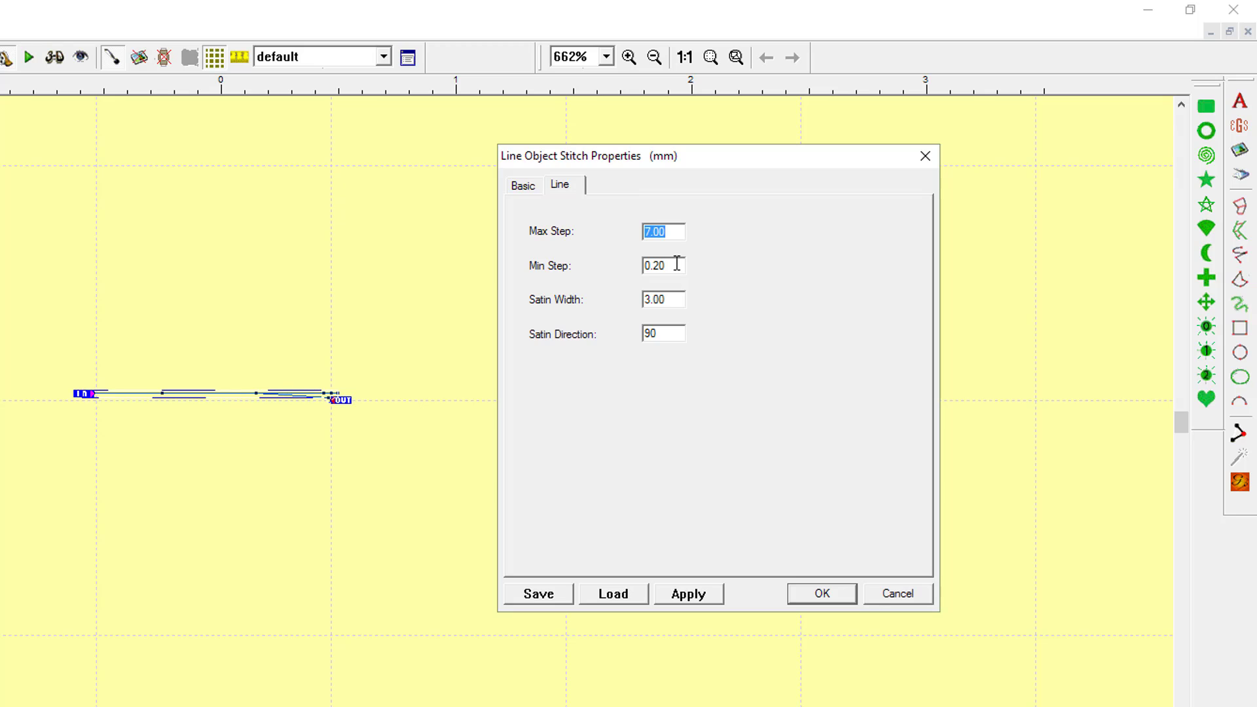
{"action": "left_click_drag", "start_coordinate": [677, 263], "coordinate": [578, 264]}
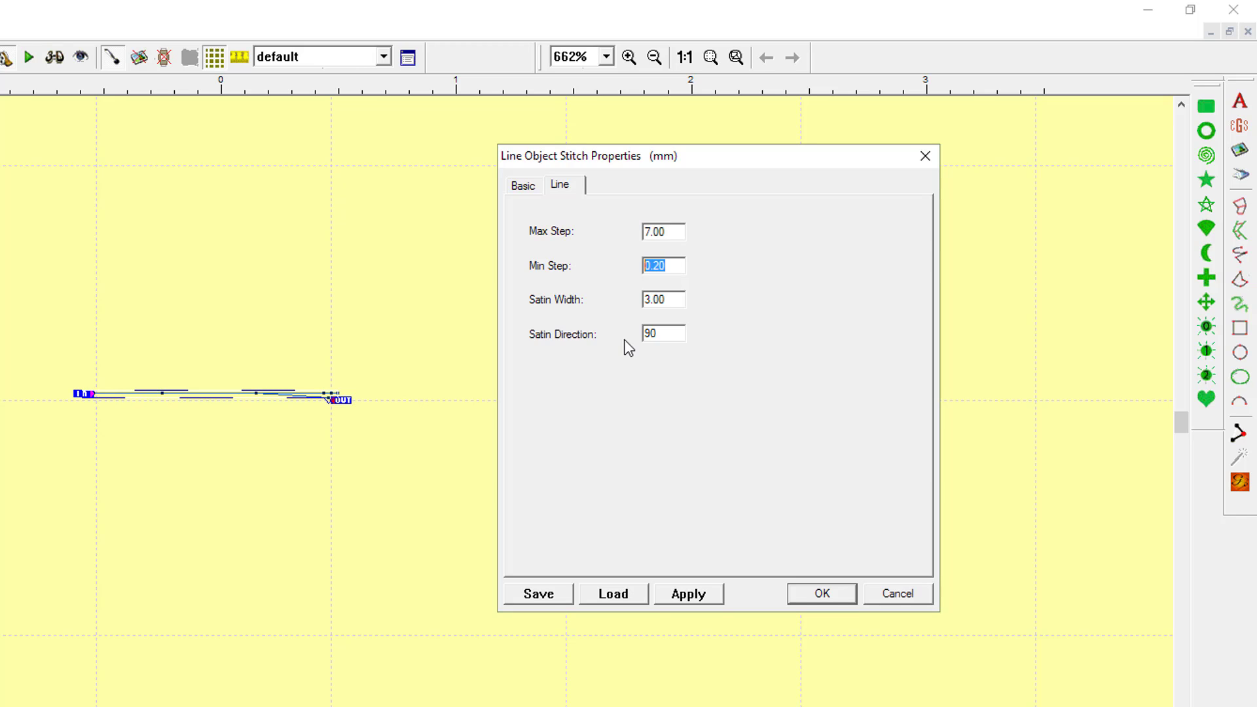
{"action": "type", "text": "6.75"}
{"action": "left_click", "coordinate": [691, 595]}
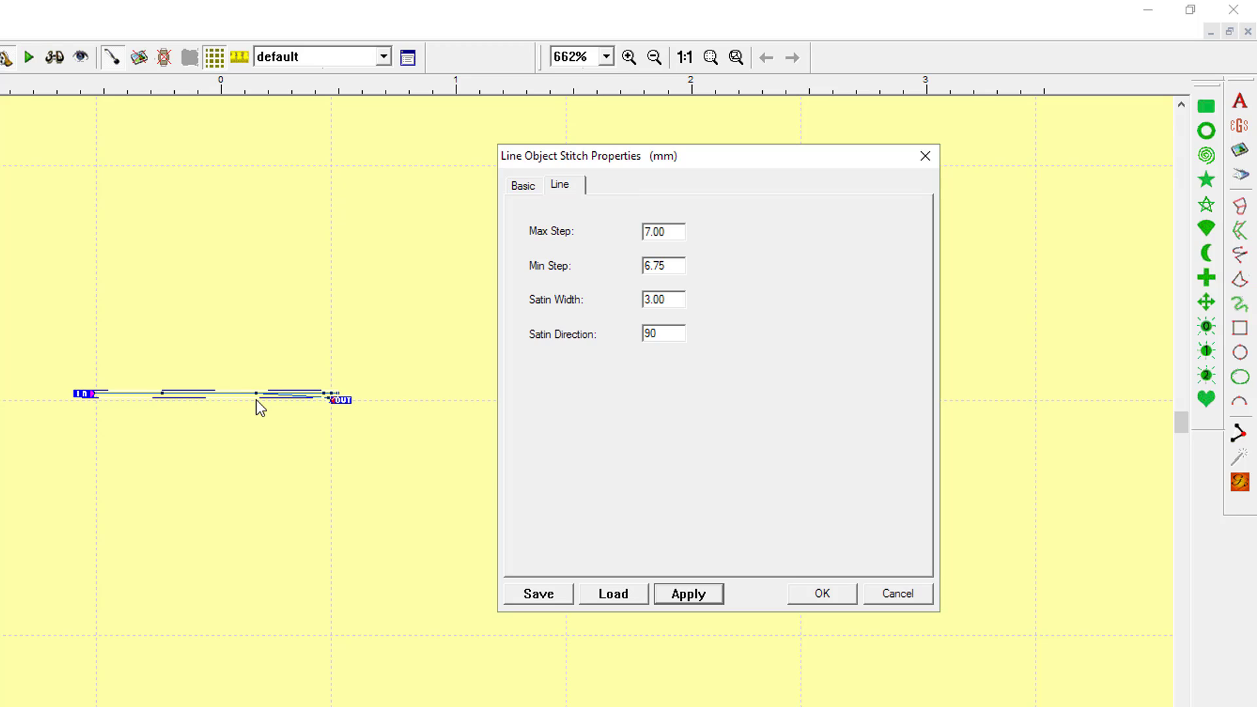
{"action": "double_click", "coordinate": [667, 233]}
{"action": "type", "text": "11"}
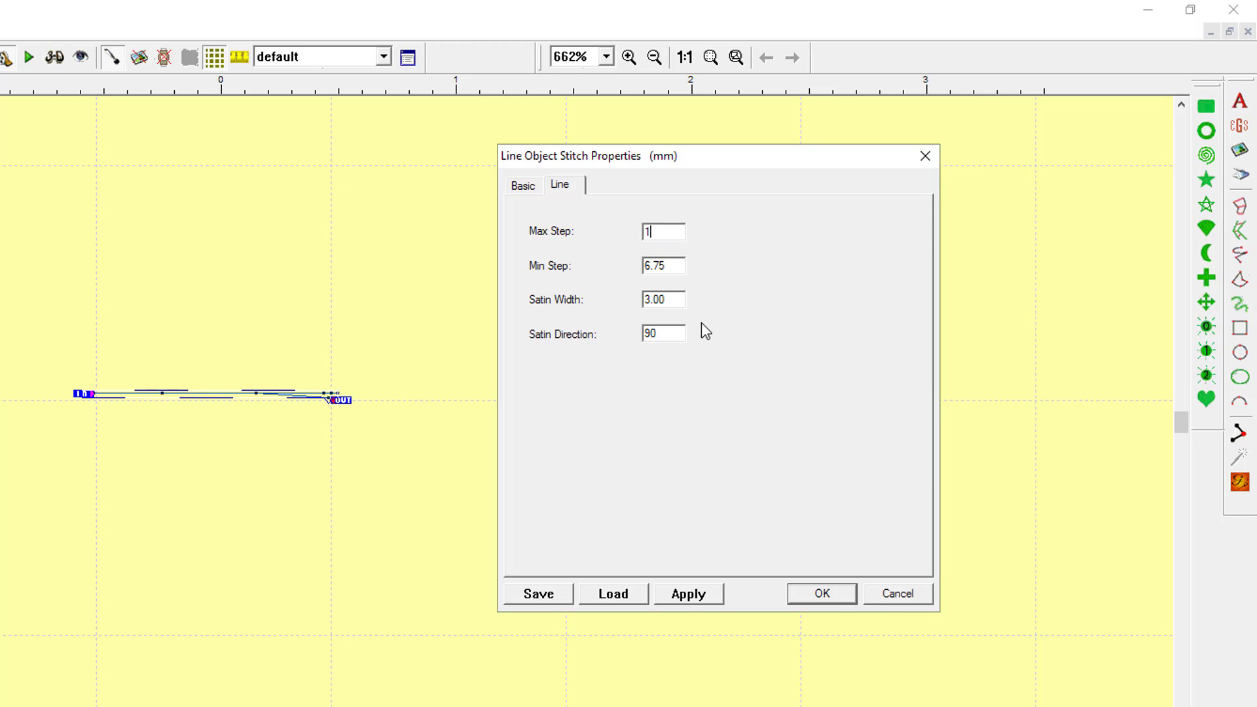
{"action": "left_click", "coordinate": [688, 594]}
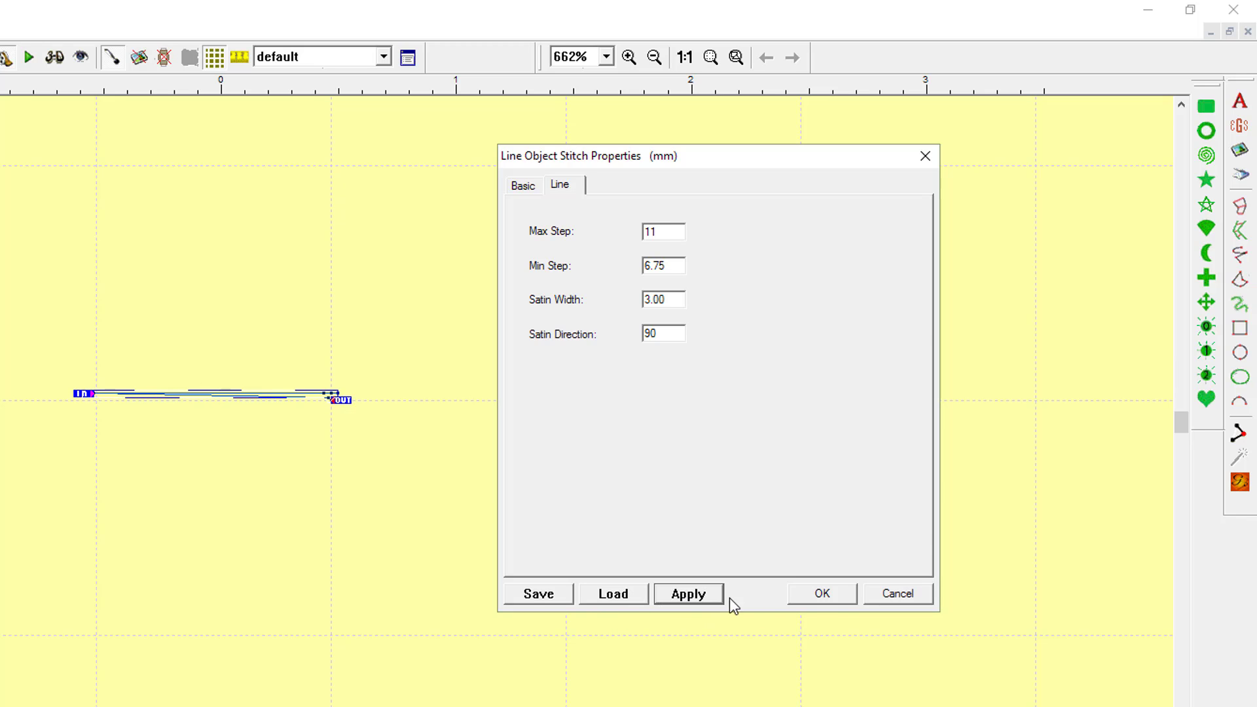
{"action": "left_click", "coordinate": [815, 600]}
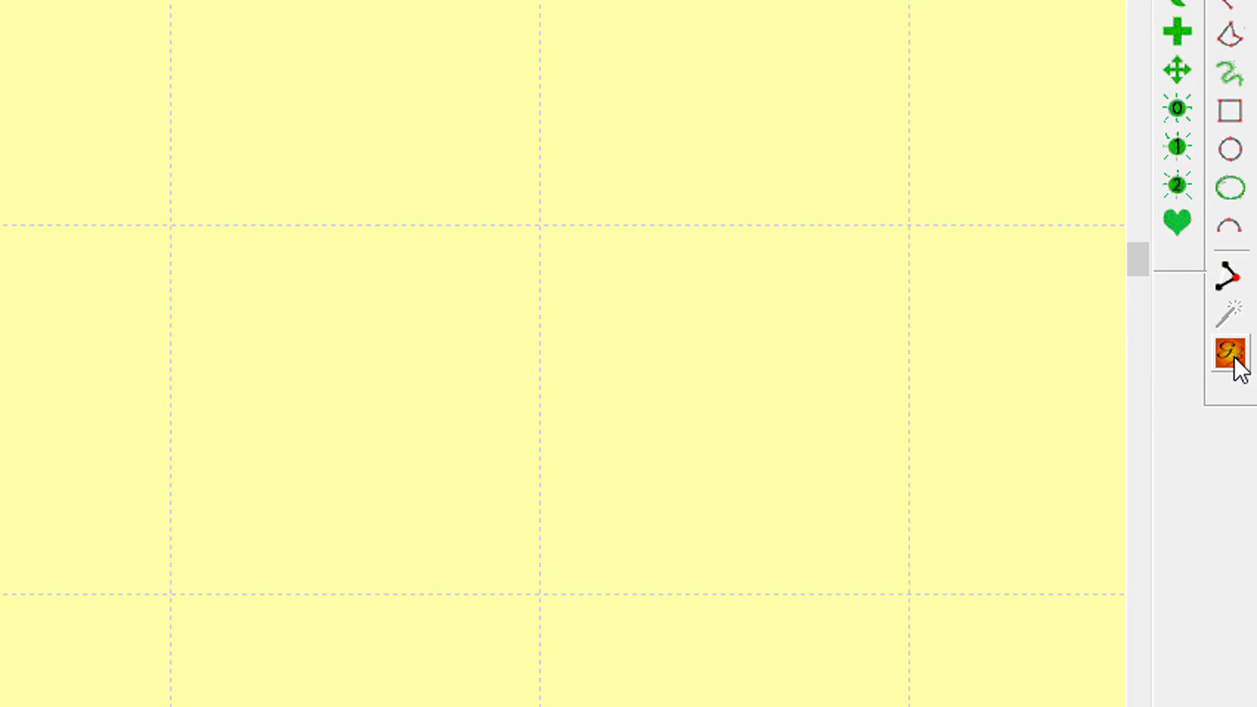
Create a manual stitch line about 10 mm long one grid square above the run line, stitching back and forth between two grid intersections
{"action": "left_click", "coordinate": [1233, 280]}
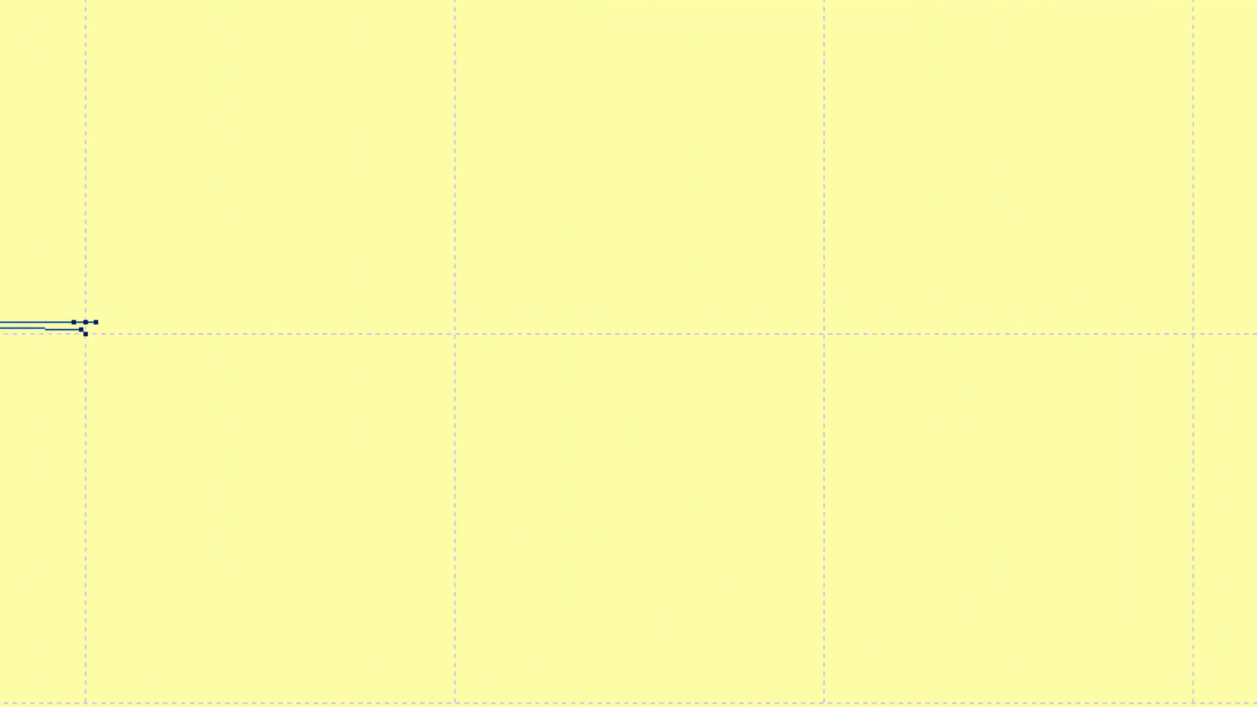
{"action": "left_click", "coordinate": [490, 262]}
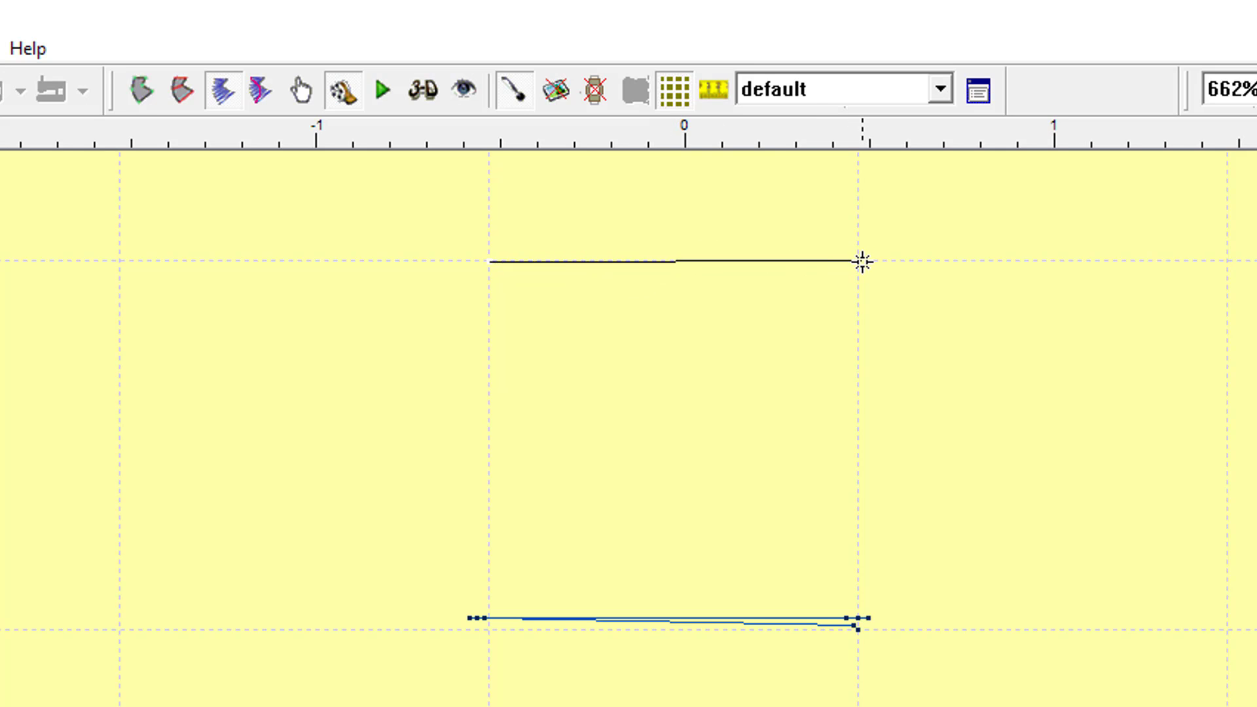
{"action": "left_click", "coordinate": [857, 261]}
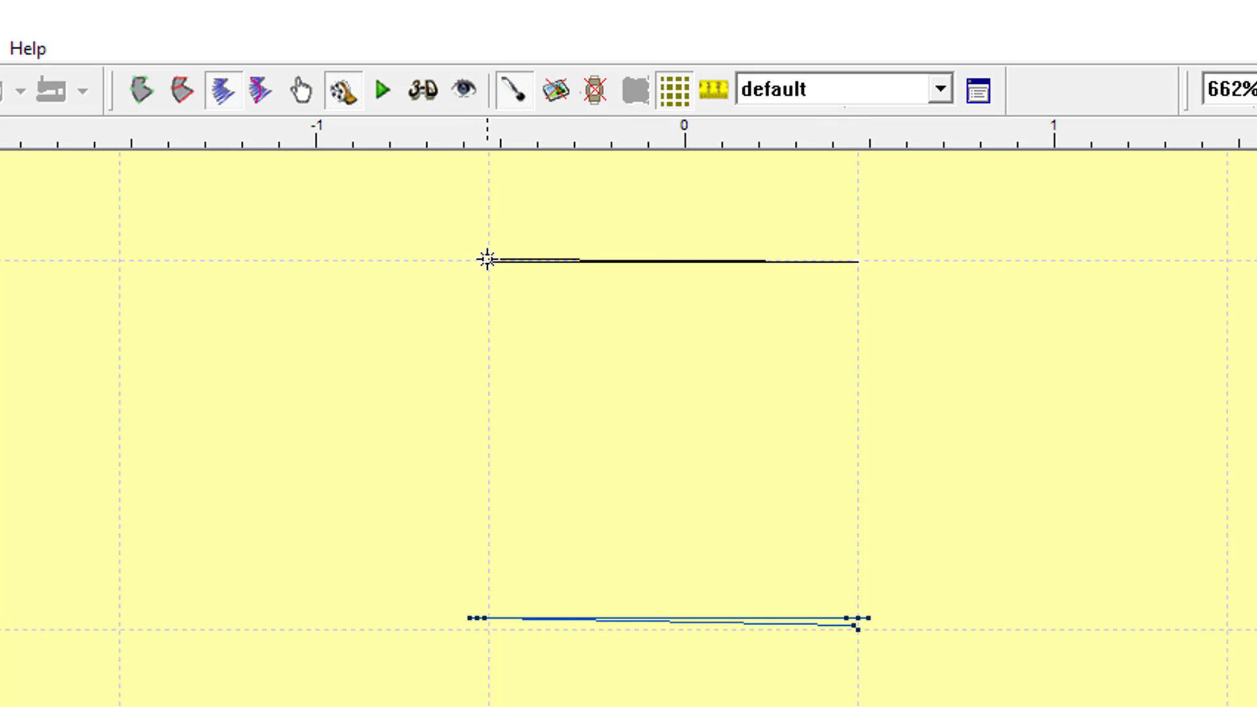
{"action": "left_click", "coordinate": [489, 262]}
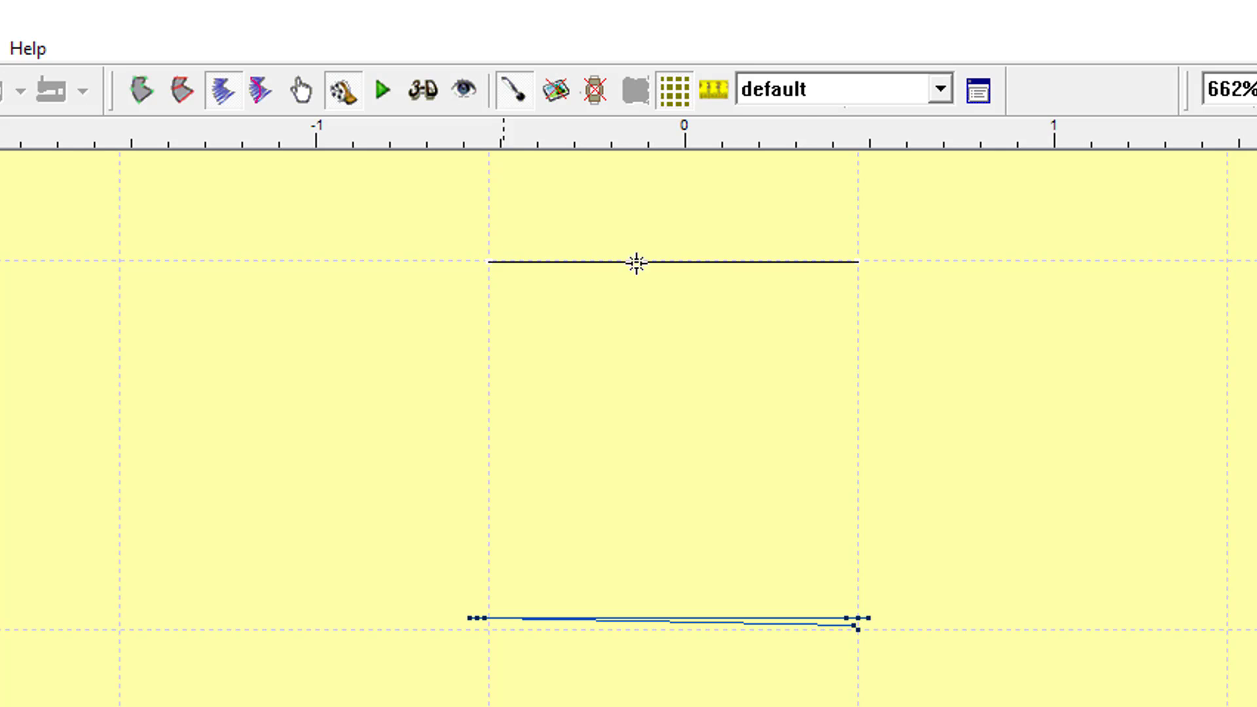
{"action": "left_click", "coordinate": [858, 261]}
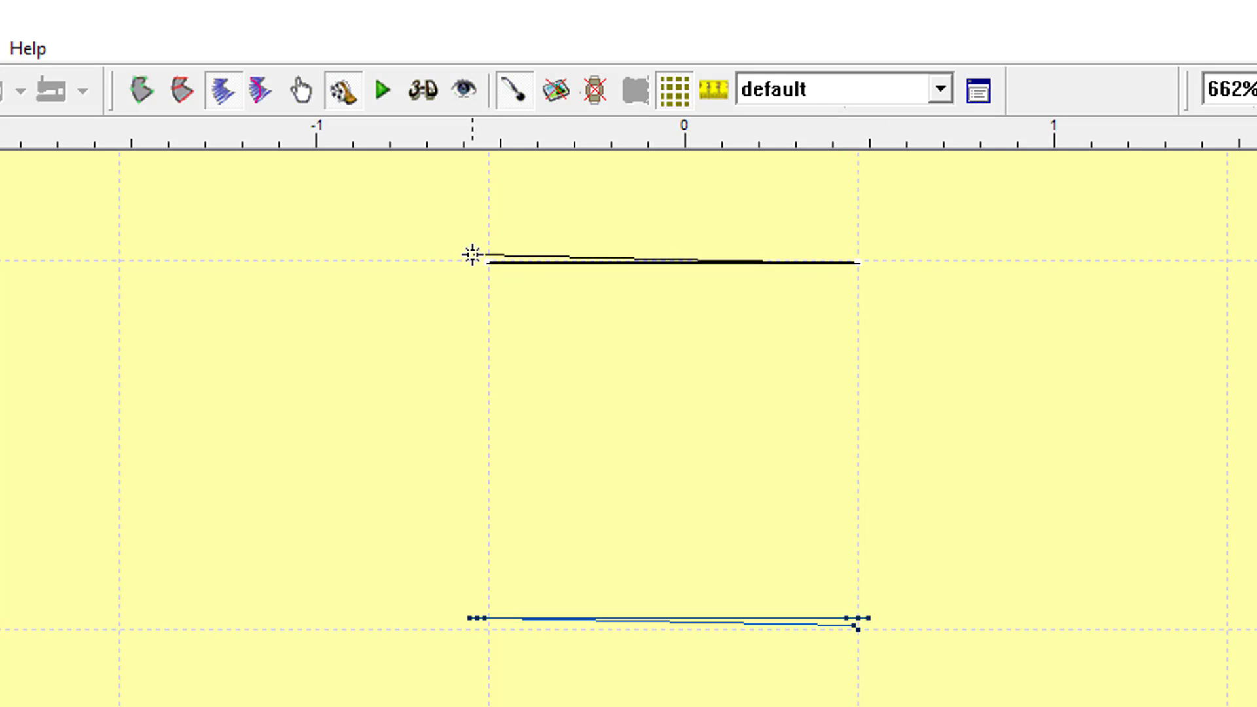
{"action": "left_click", "coordinate": [859, 263]}
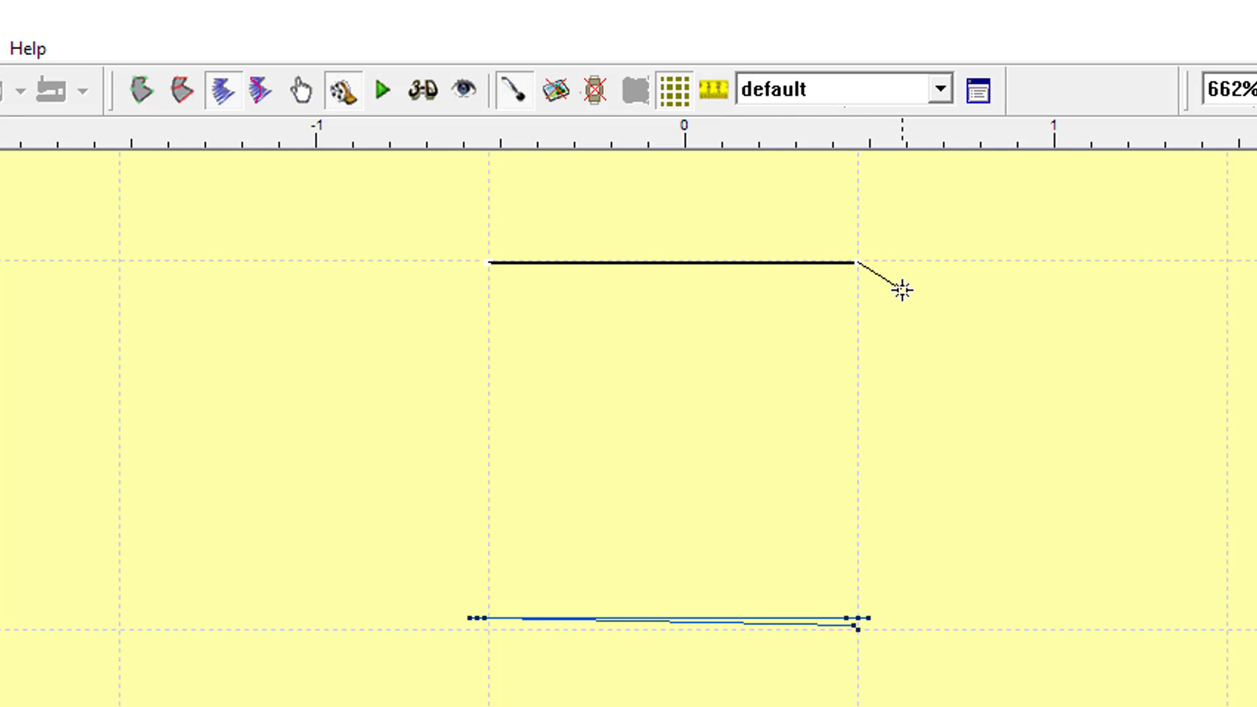
{"action": "key", "text": "Return"}
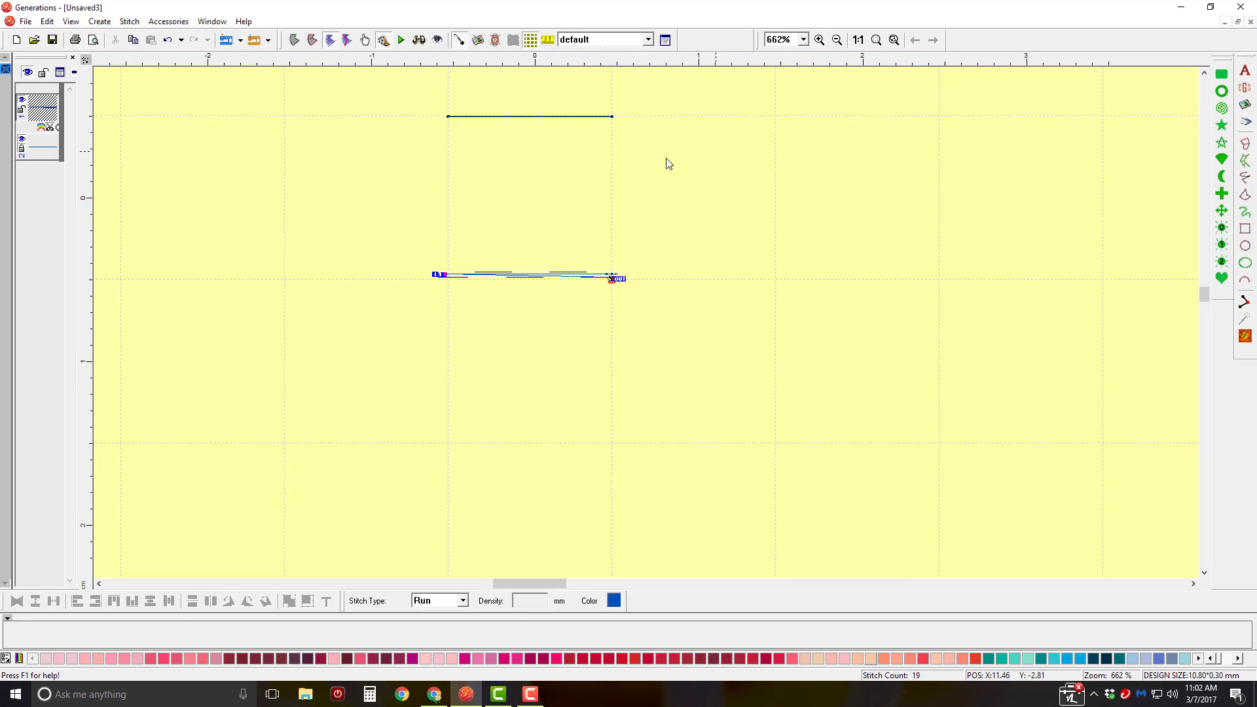
Edit the manual stitch line, moving the stray stitch points at its two ends into line with the neighbouring points
{"action": "left_click", "coordinate": [818, 41]}
{"action": "left_click_drag", "start_coordinate": [413, 89], "coordinate": [648, 164]}
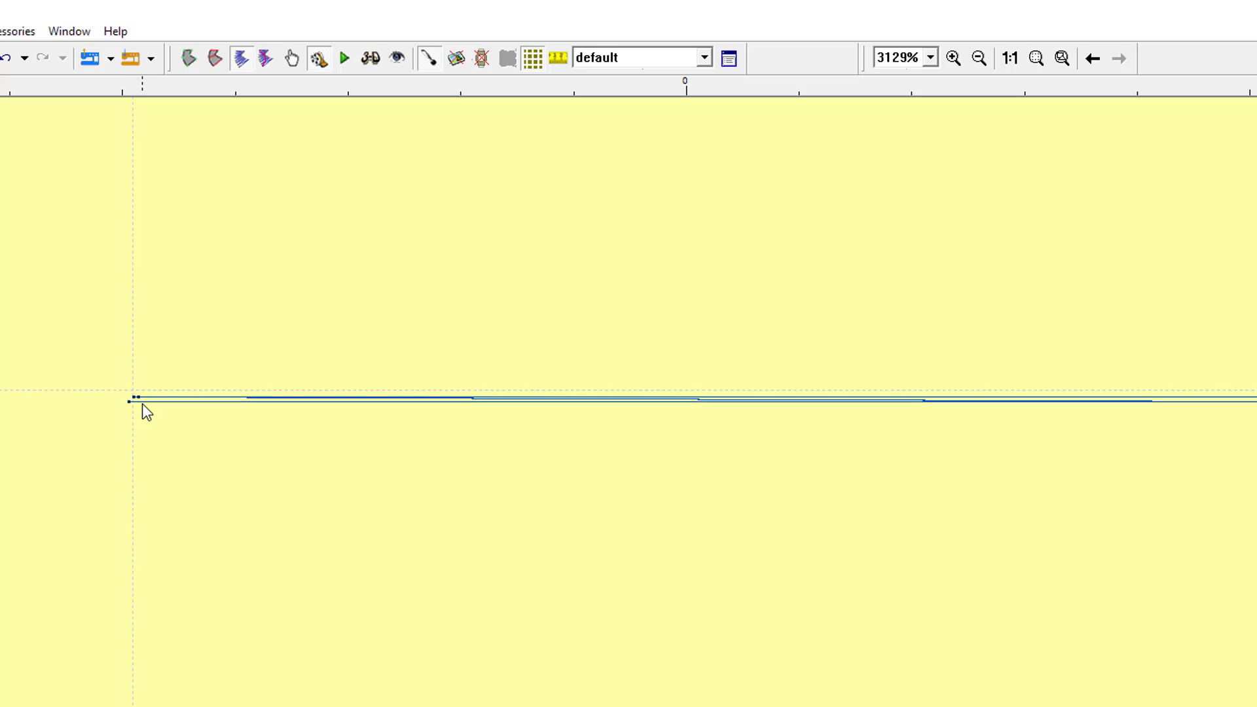
{"action": "left_click", "coordinate": [293, 60]}
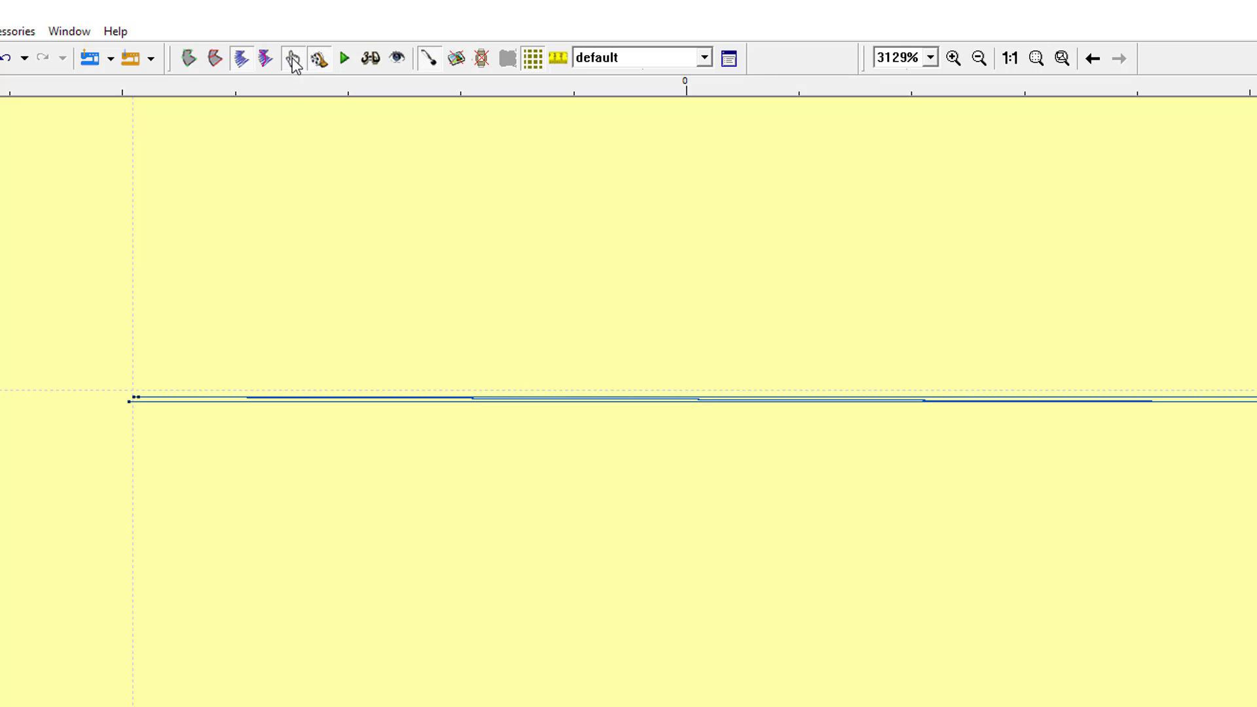
{"action": "left_click", "coordinate": [129, 402]}
{"action": "left_click_drag", "start_coordinate": [129, 401], "coordinate": [132, 398]}
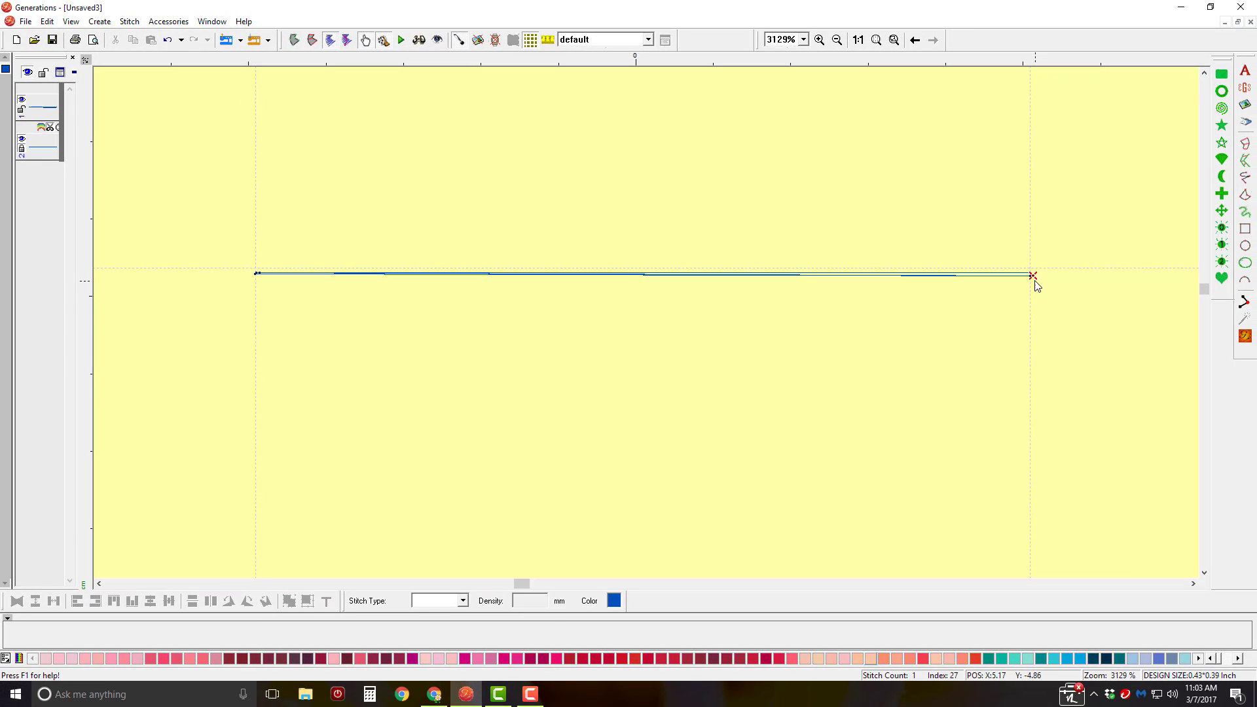
{"action": "left_click_drag", "start_coordinate": [1033, 275], "coordinate": [1031, 272]}
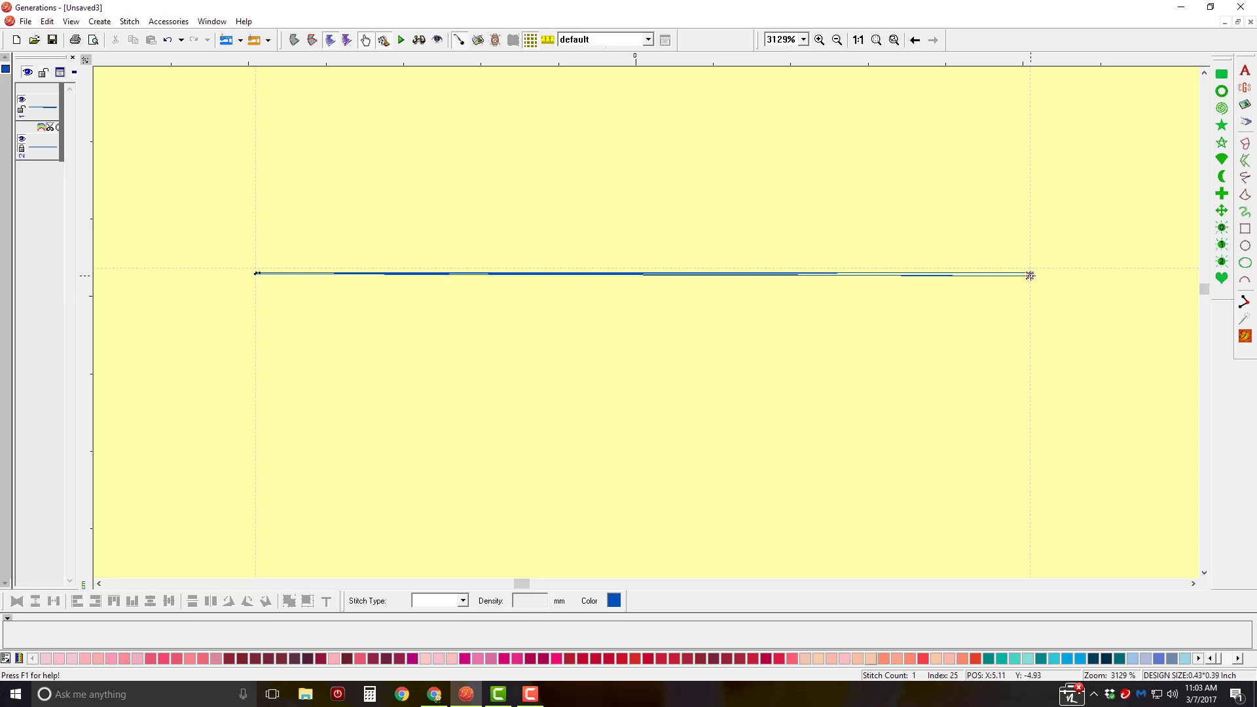
Line up the remaining end stitch points of the manual stitch line exactly with their neighbours and finish stitch editing
{"action": "left_click_drag", "start_coordinate": [1032, 273], "coordinate": [1032, 274]}
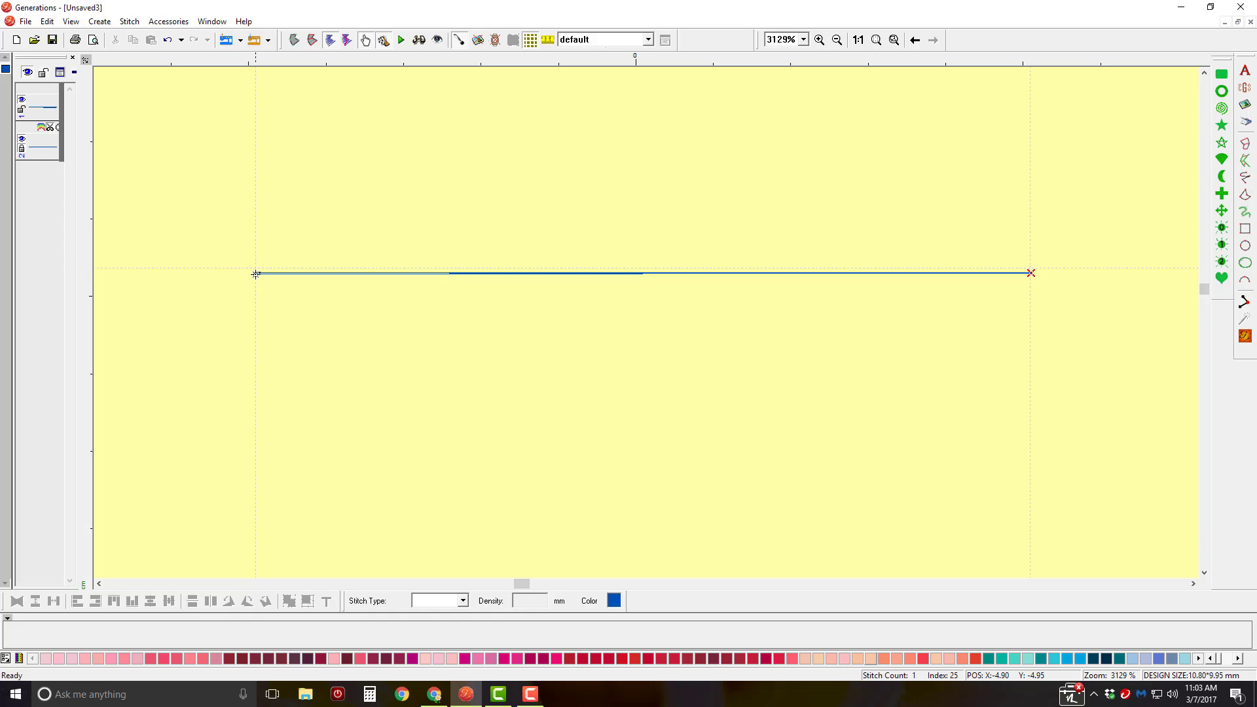
{"action": "left_click", "coordinate": [255, 274]}
{"action": "left_click_drag", "start_coordinate": [255, 274], "coordinate": [256, 274]}
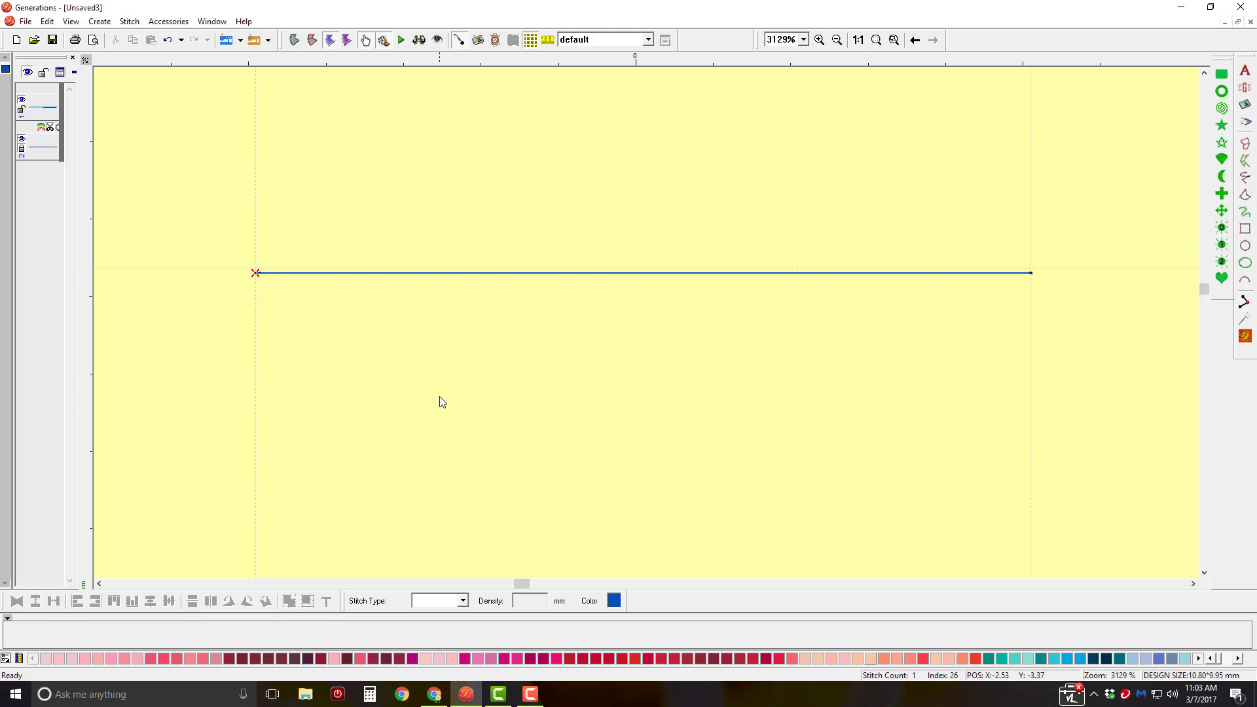
{"action": "left_click", "coordinate": [858, 40]}
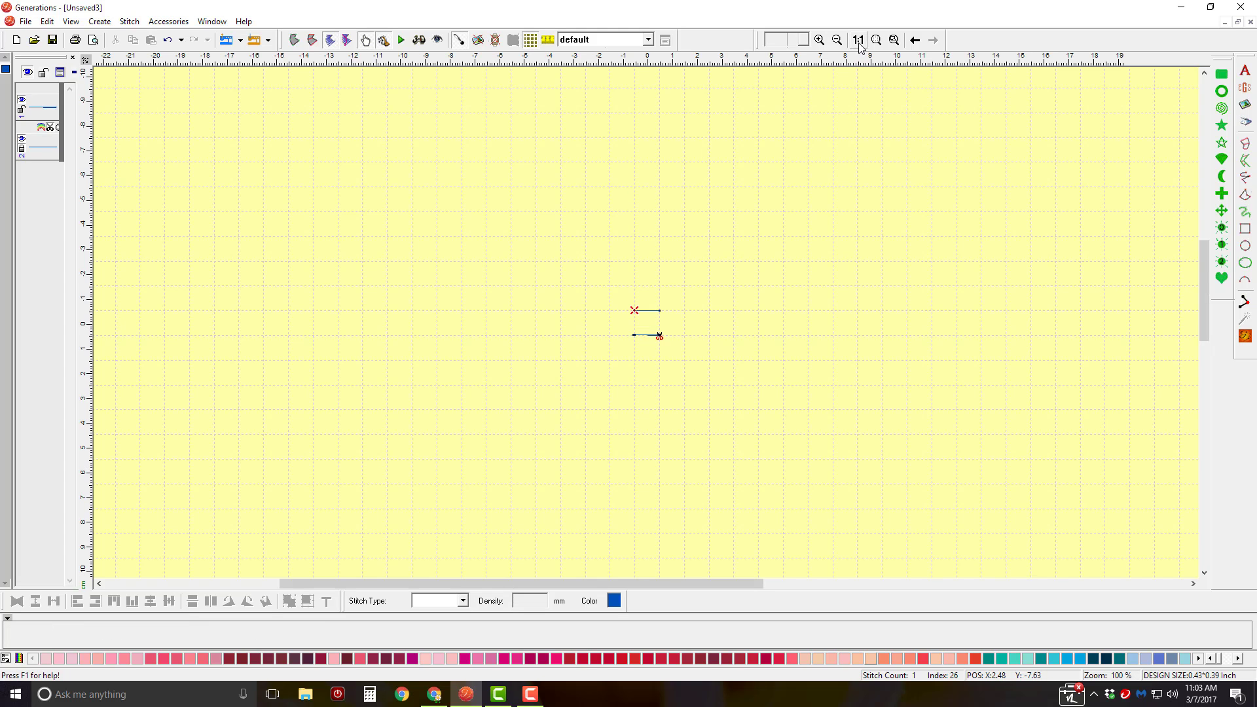
{"action": "left_click", "coordinate": [351, 182]}
{"action": "left_click", "coordinate": [459, 40]}
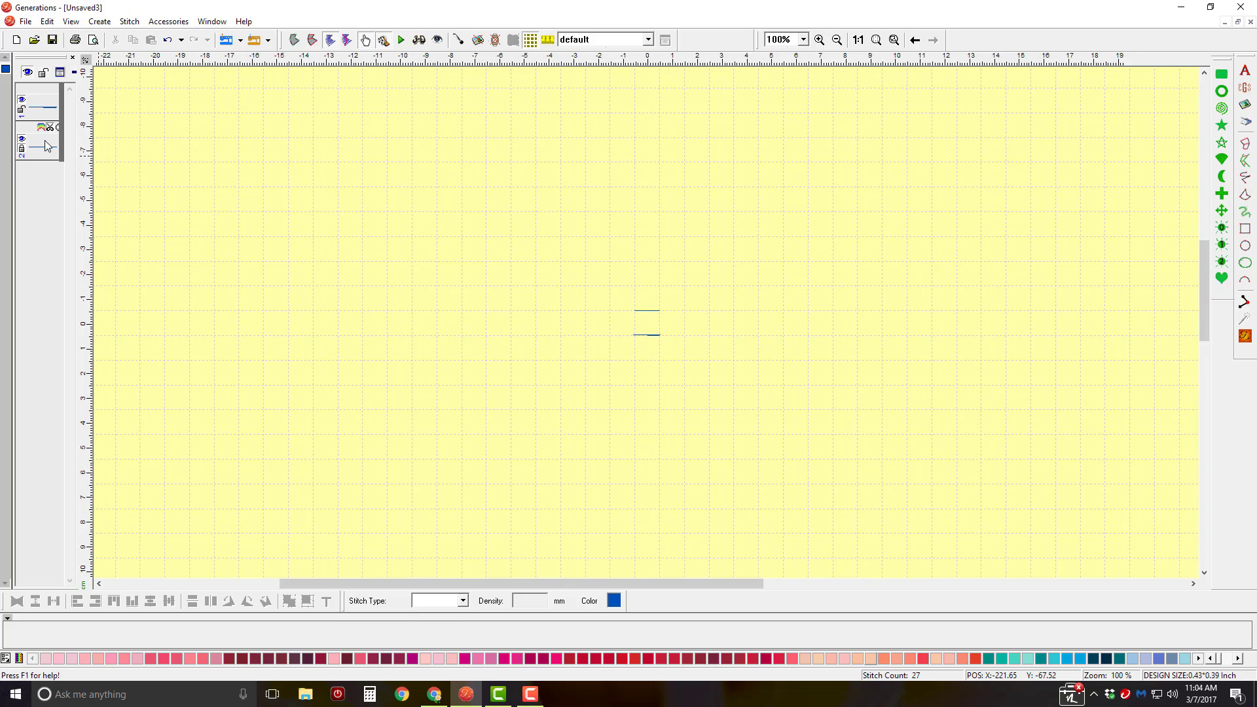
Compare the run line with the manual stitch line and delete the lower run line
{"action": "left_click", "coordinate": [47, 105]}
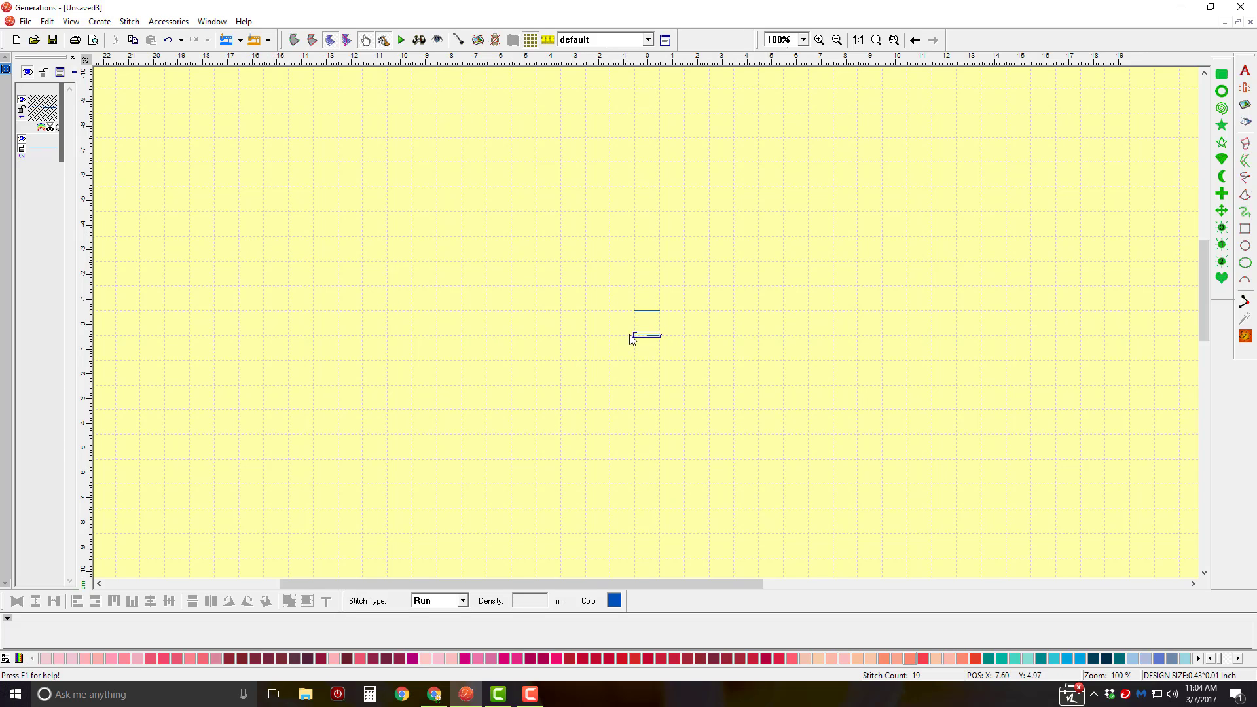
{"action": "left_click", "coordinate": [46, 151]}
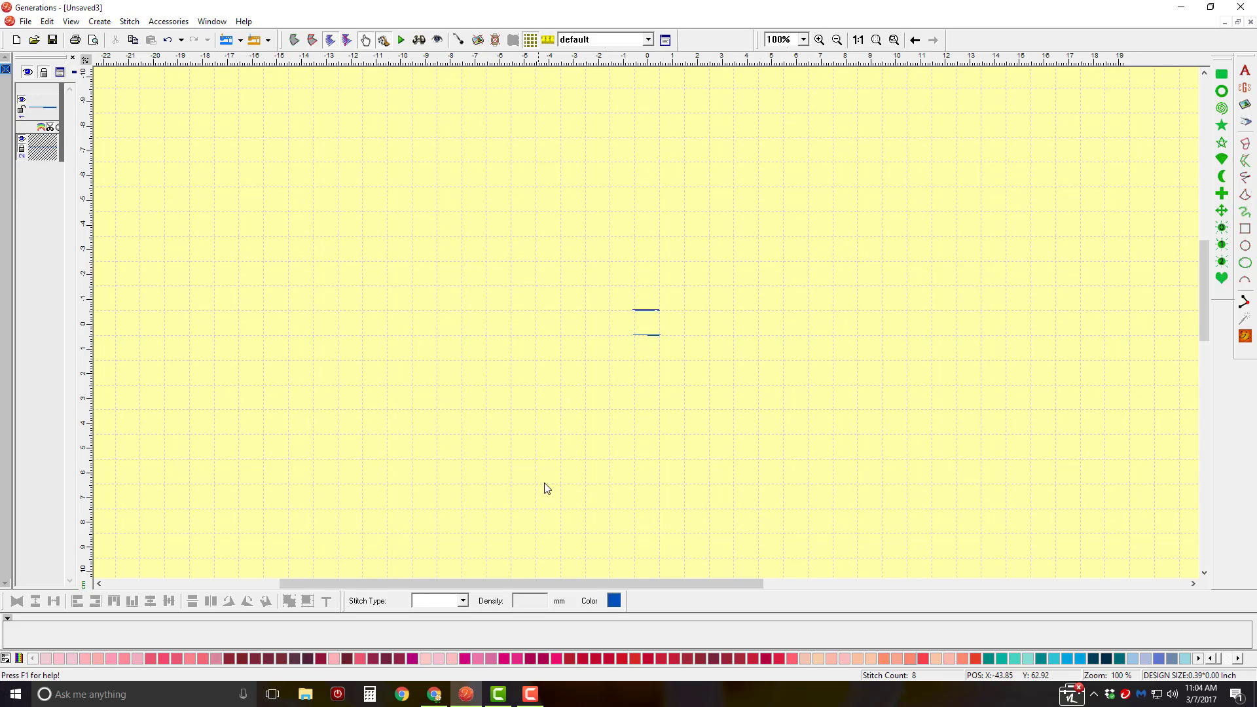
{"action": "left_click", "coordinate": [654, 340]}
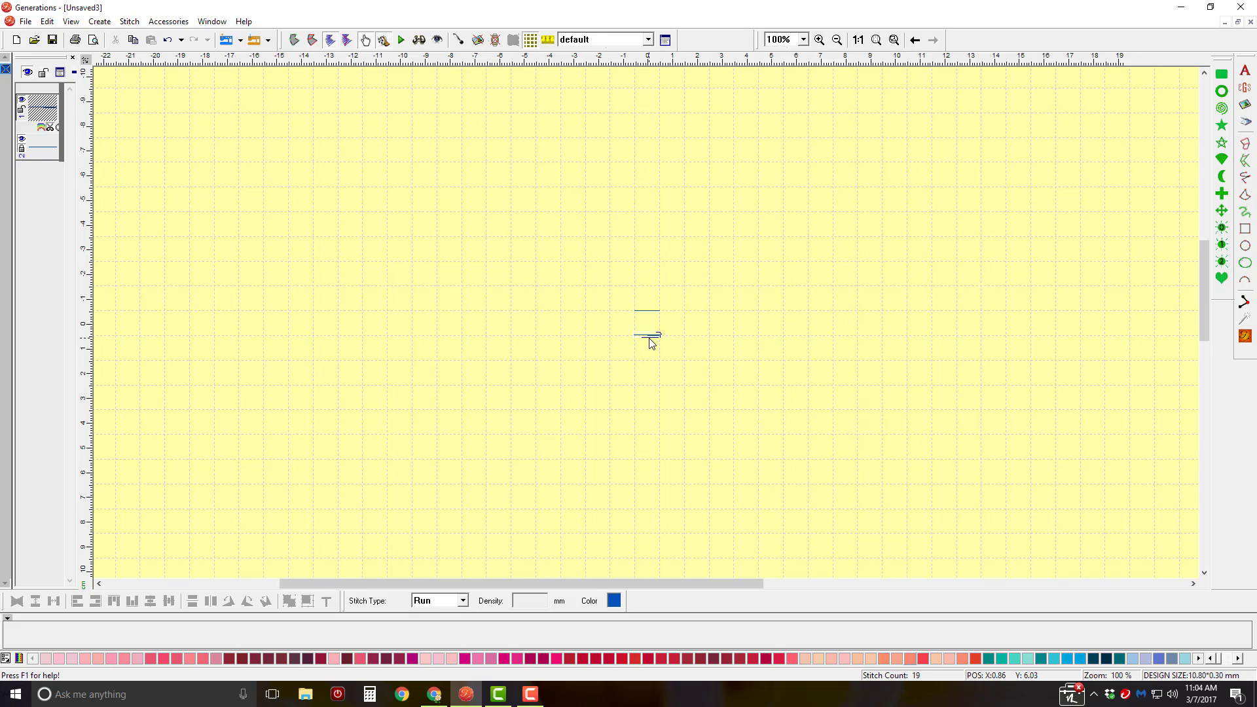
{"action": "left_click", "coordinate": [648, 310]}
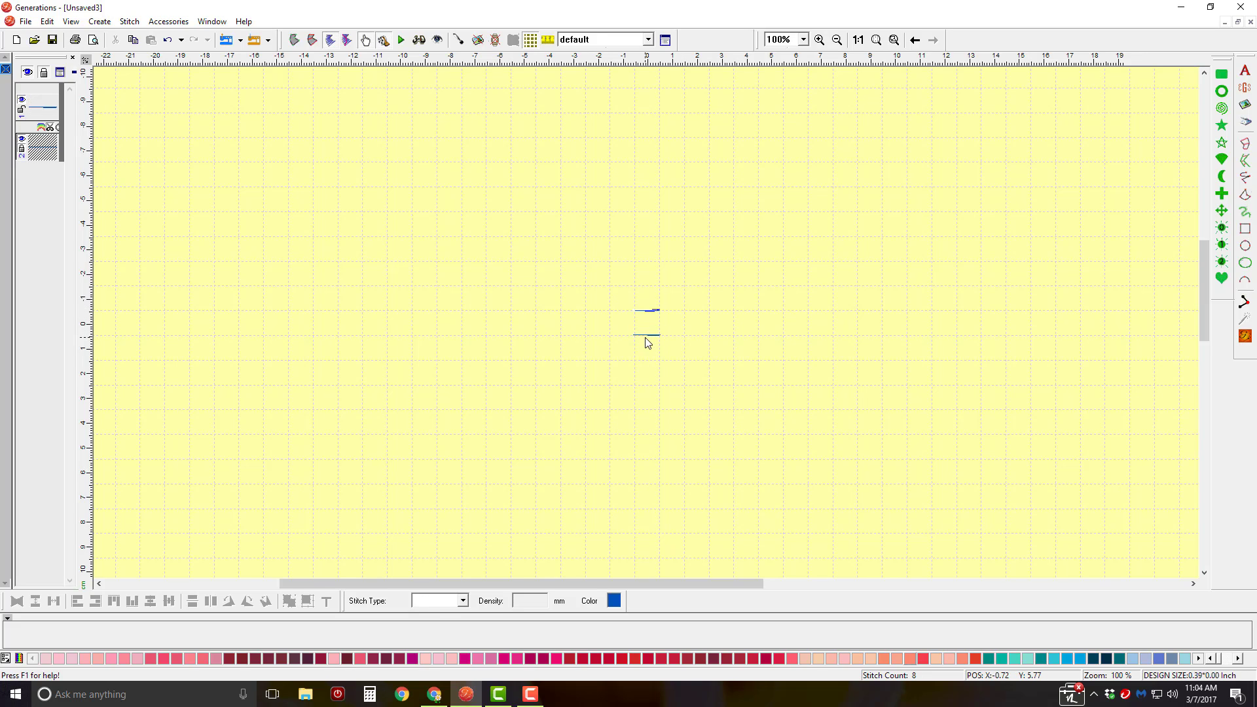
{"action": "left_click", "coordinate": [646, 336]}
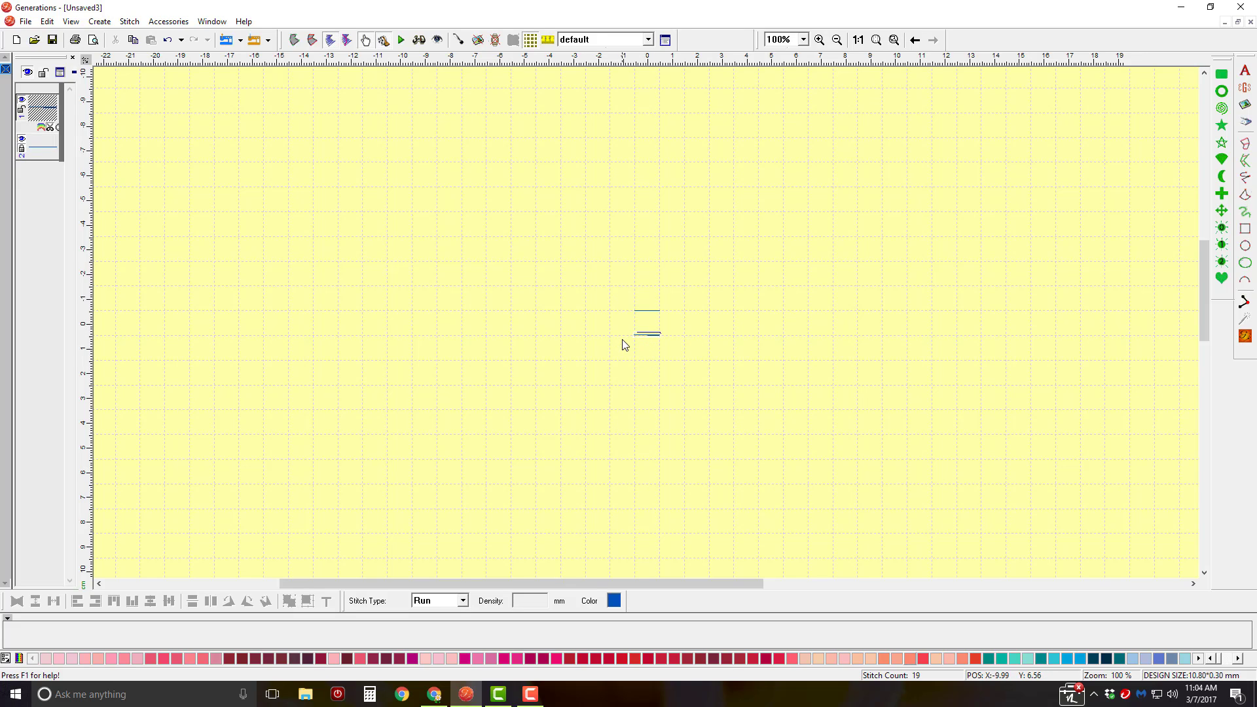
{"action": "key", "text": "Delete"}
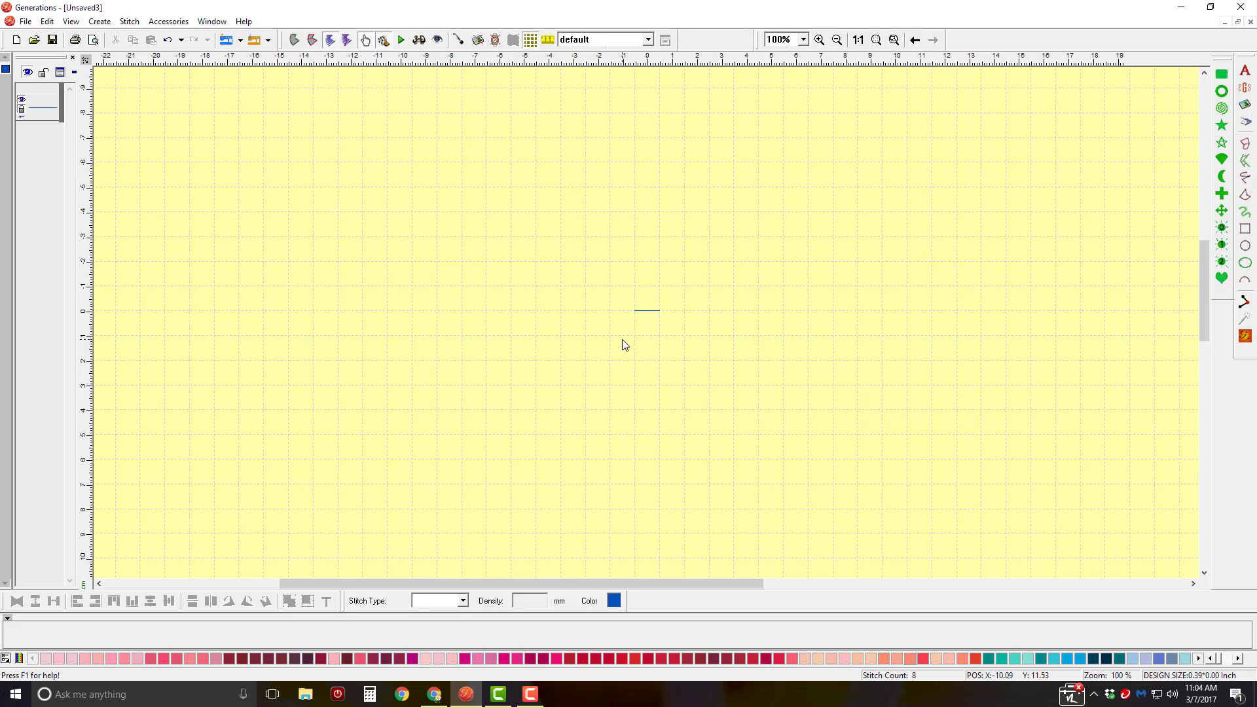
Place a manual stitch line with two long straight segments forming a peak above the short stitch line
{"action": "left_click", "coordinate": [641, 312]}
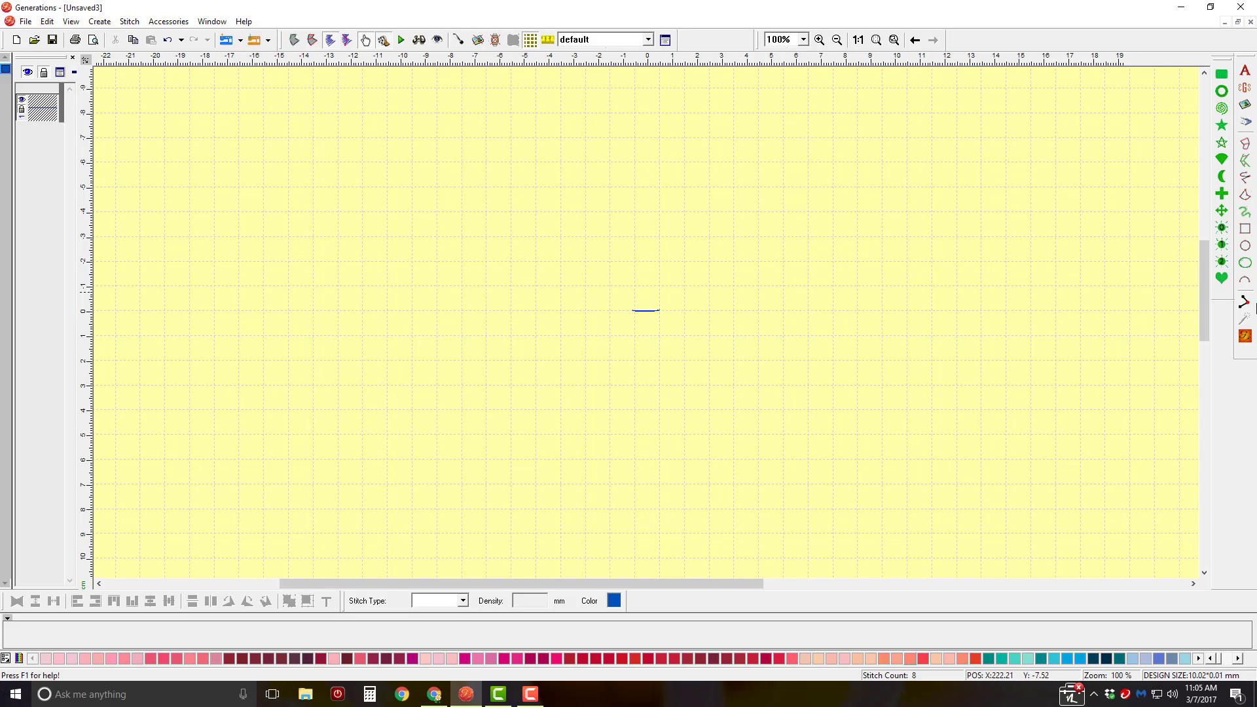
{"action": "left_click", "coordinate": [1246, 304]}
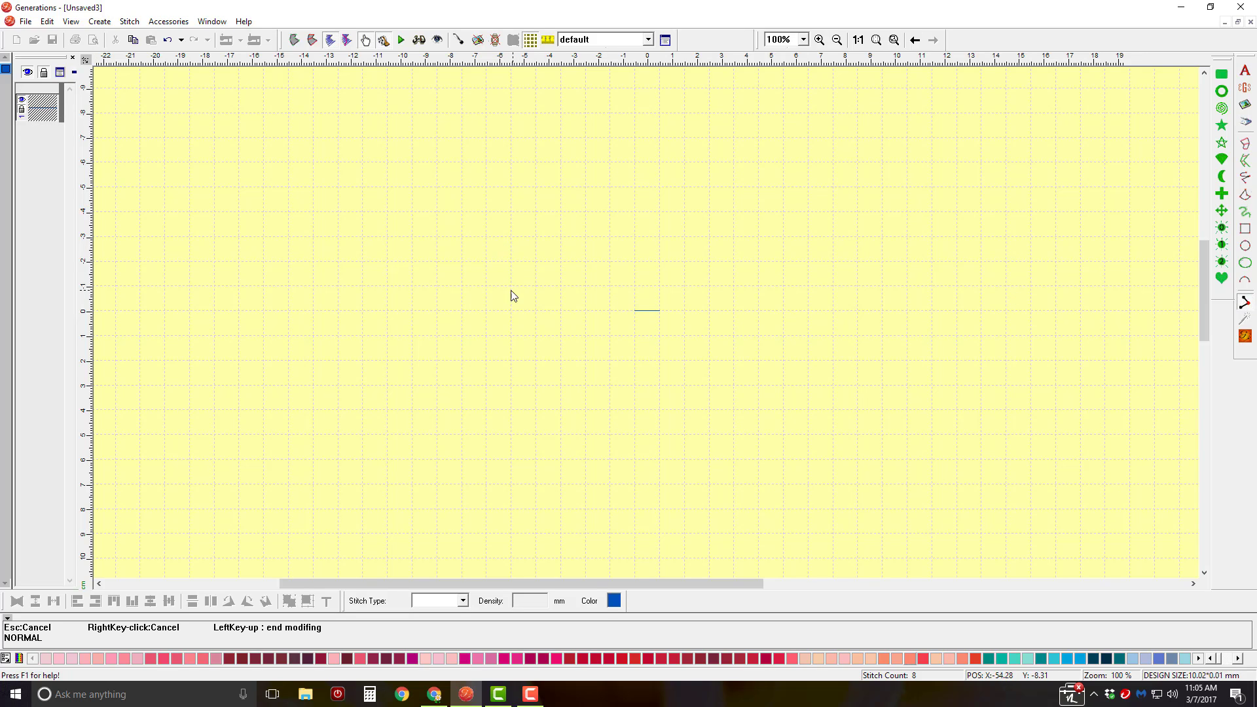
{"action": "left_click_drag", "start_coordinate": [509, 288], "coordinate": [617, 174]}
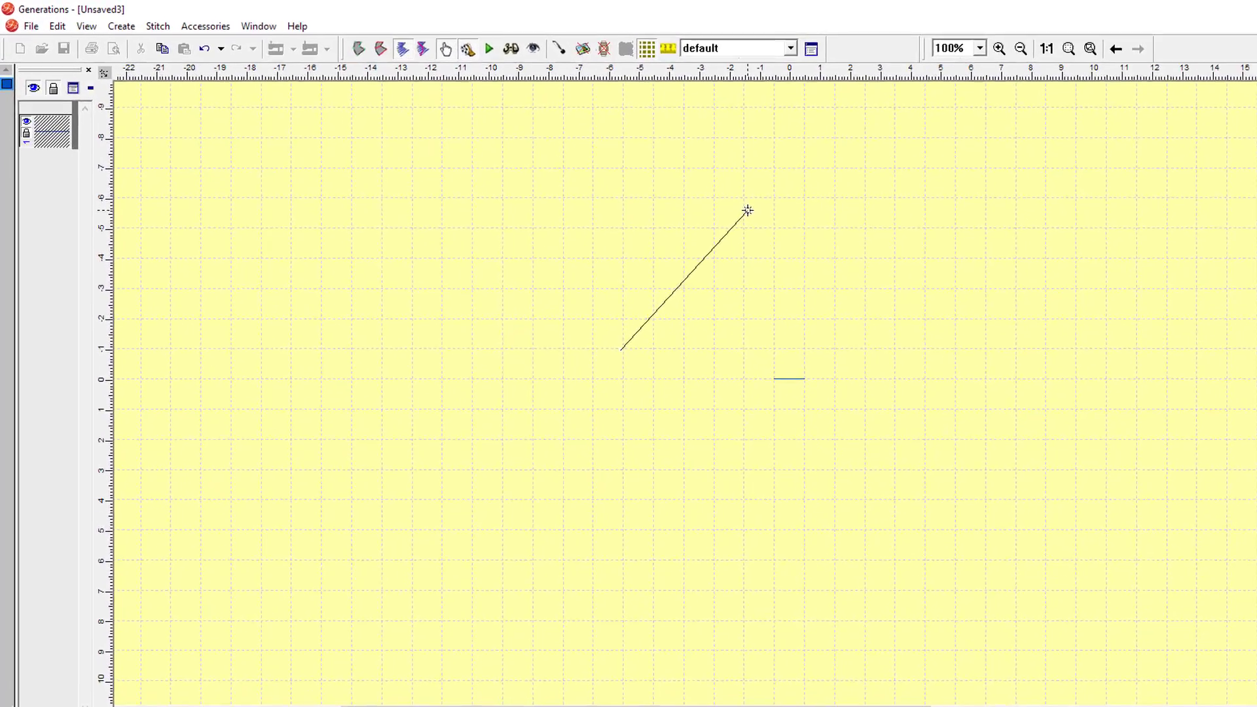
{"action": "left_click_drag", "start_coordinate": [1031, 335], "coordinate": [1147, 422]}
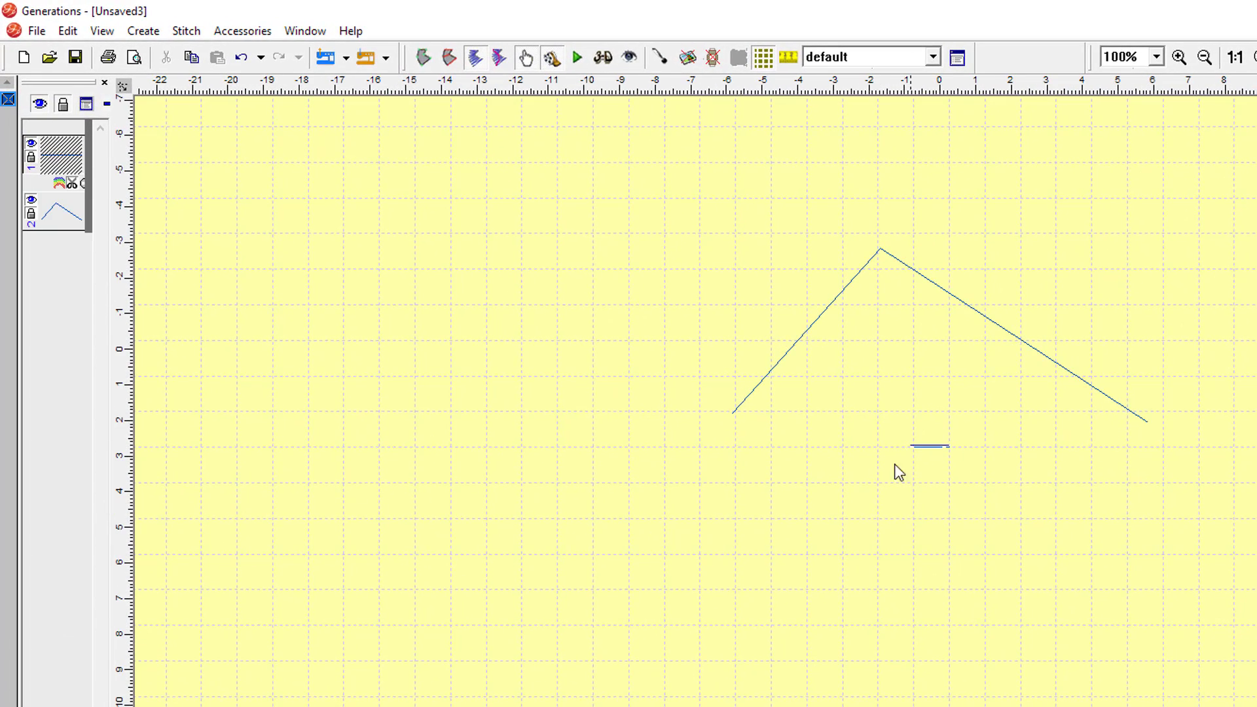
Delete the peaked manual stitch line, applying the deletion to locked objects too
{"action": "left_click", "coordinate": [662, 58]}
{"action": "left_click", "coordinate": [551, 58]}
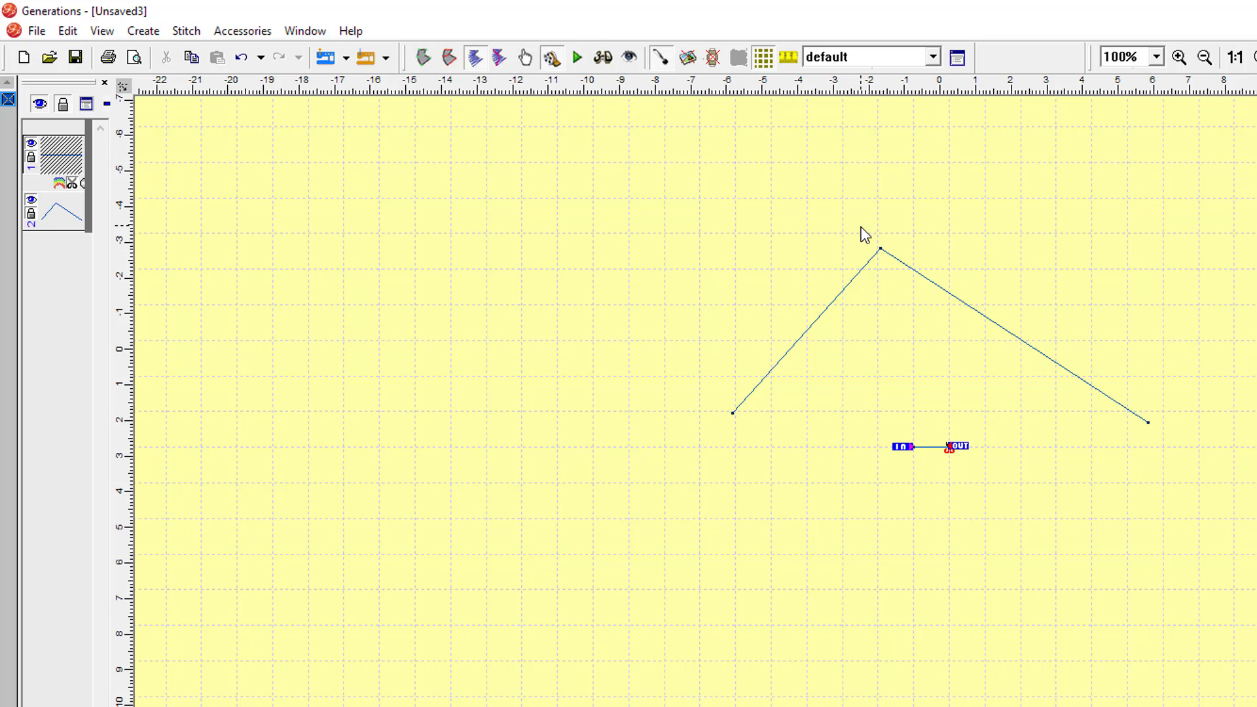
{"action": "left_click", "coordinate": [879, 254]}
{"action": "key", "text": "Delete"}
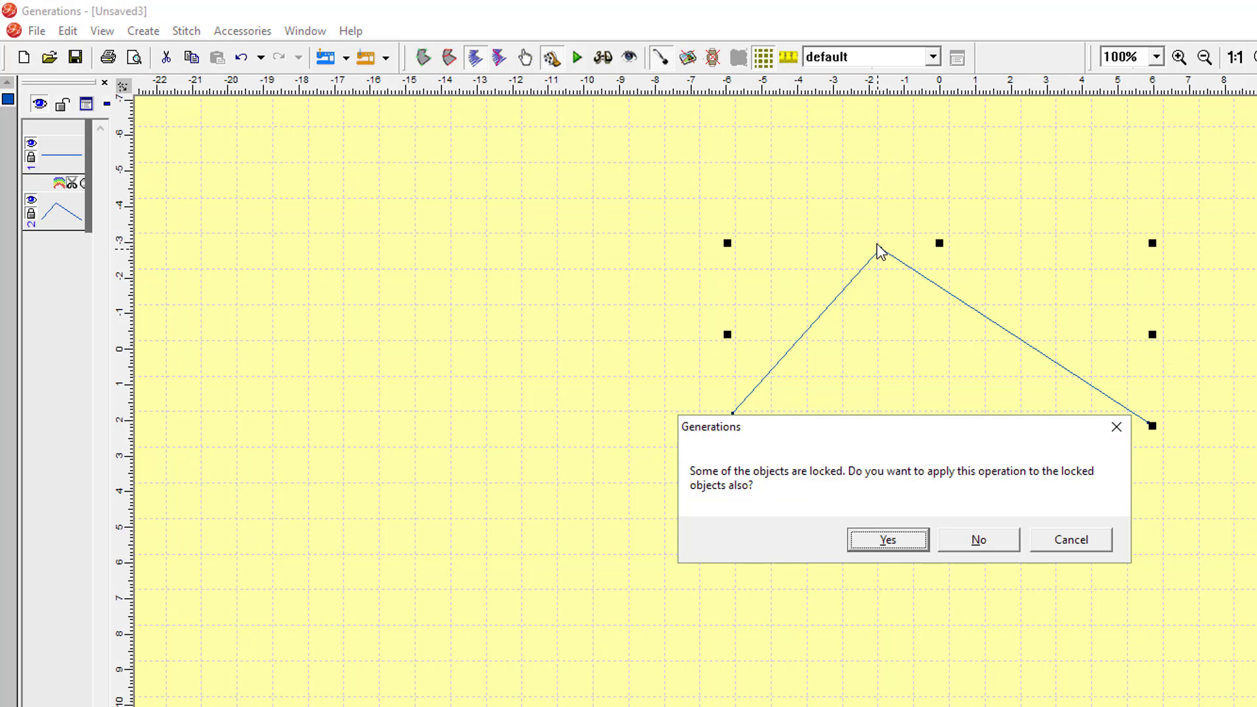
{"action": "left_click", "coordinate": [911, 548]}
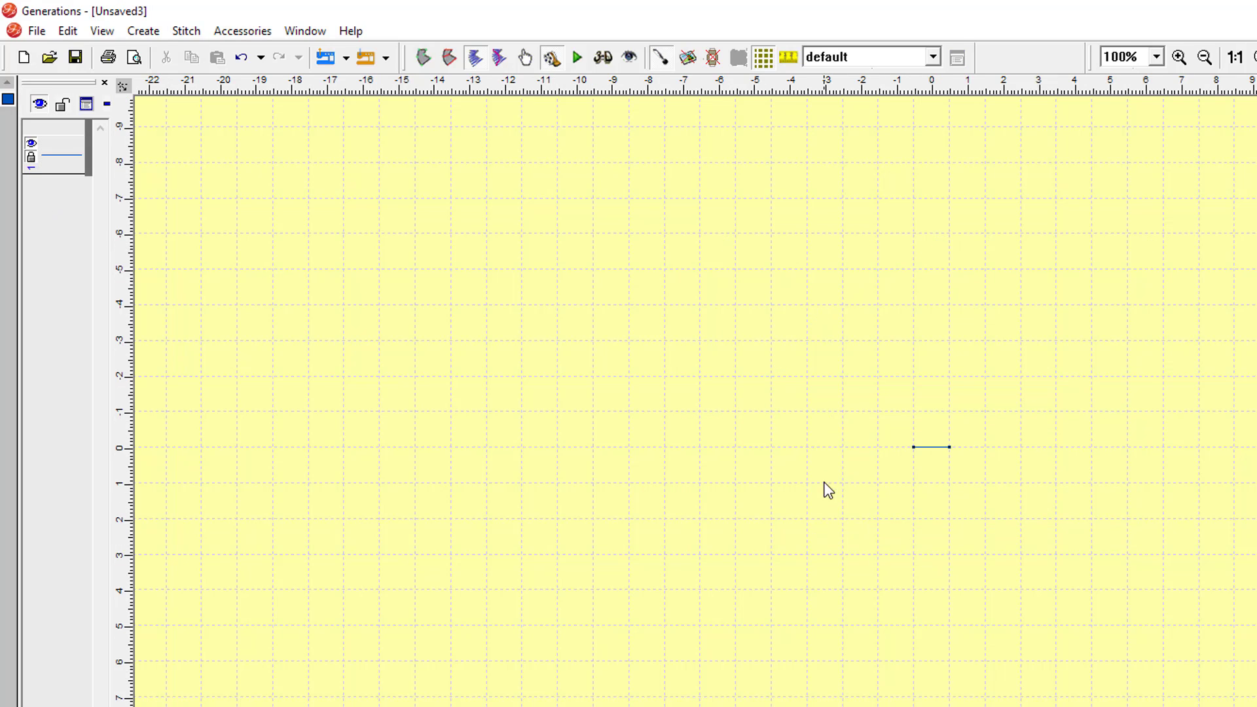
Save the remaining short stitch line as the motif 7over.mtf in the Motif folder, replacing the existing file
{"action": "left_click", "coordinate": [932, 449]}
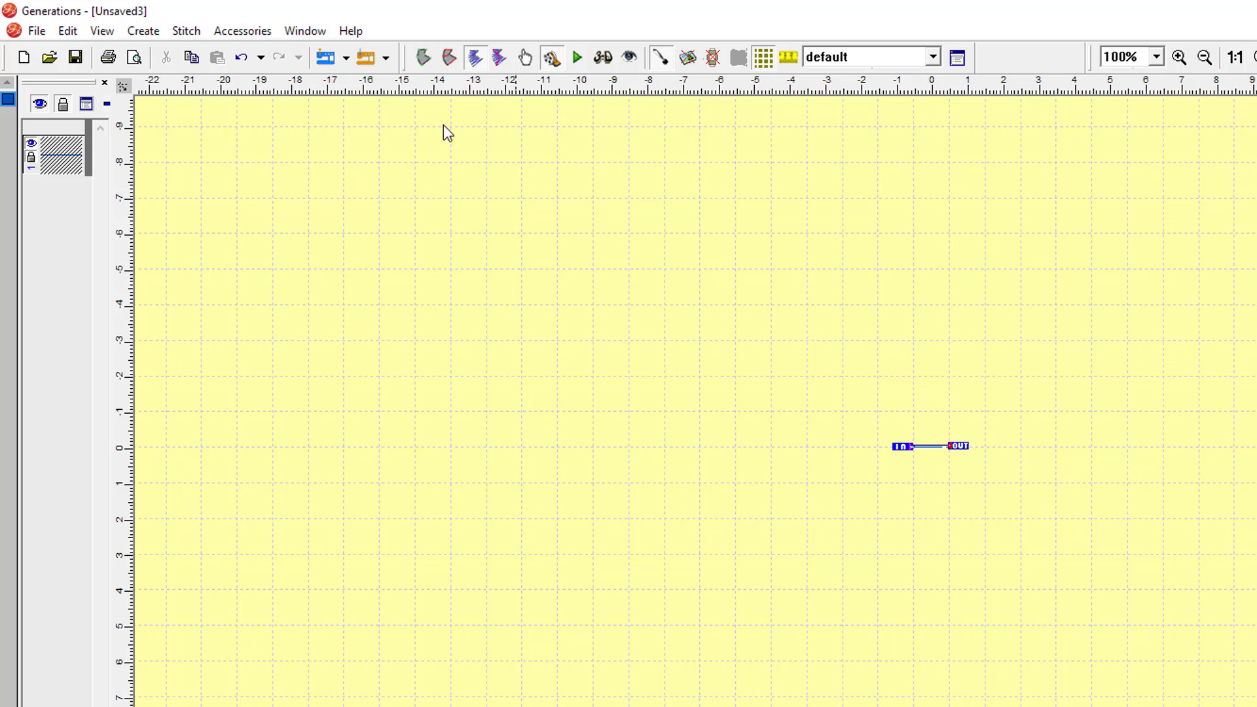
{"action": "left_click", "coordinate": [244, 33]}
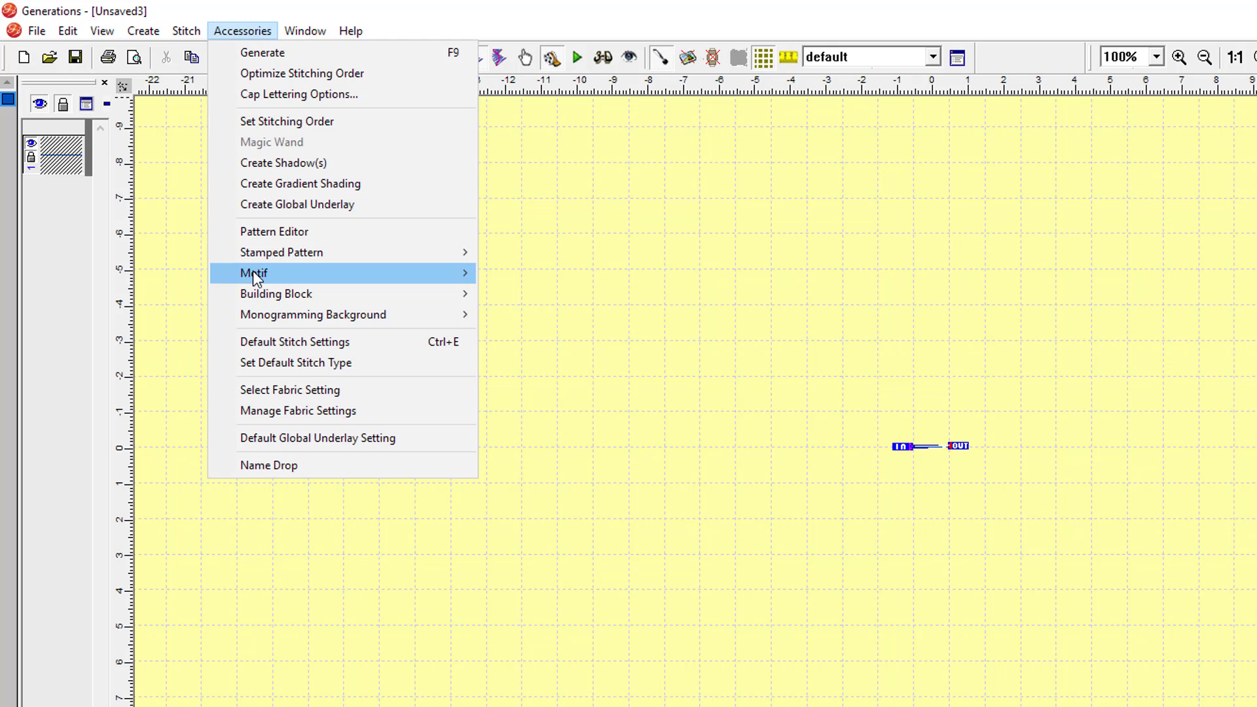
{"action": "mouse_move", "coordinate": [374, 272]}
{"action": "left_click", "coordinate": [541, 296]}
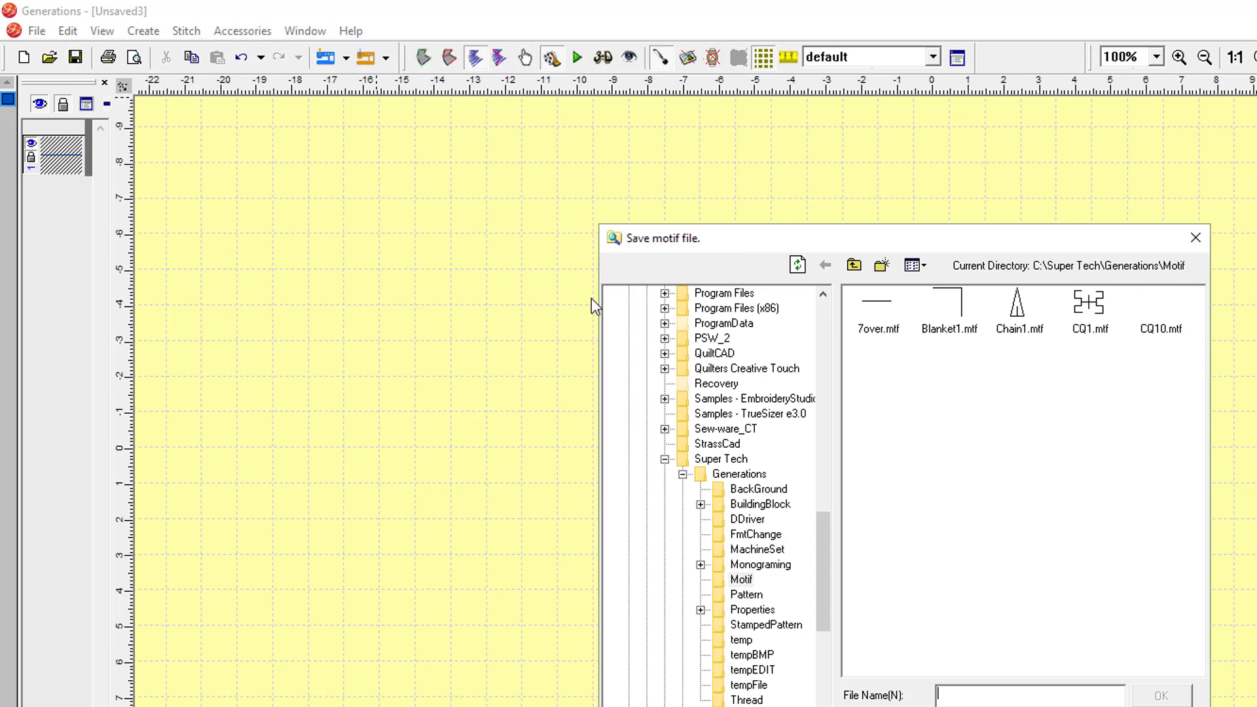
{"action": "left_click", "coordinate": [873, 331]}
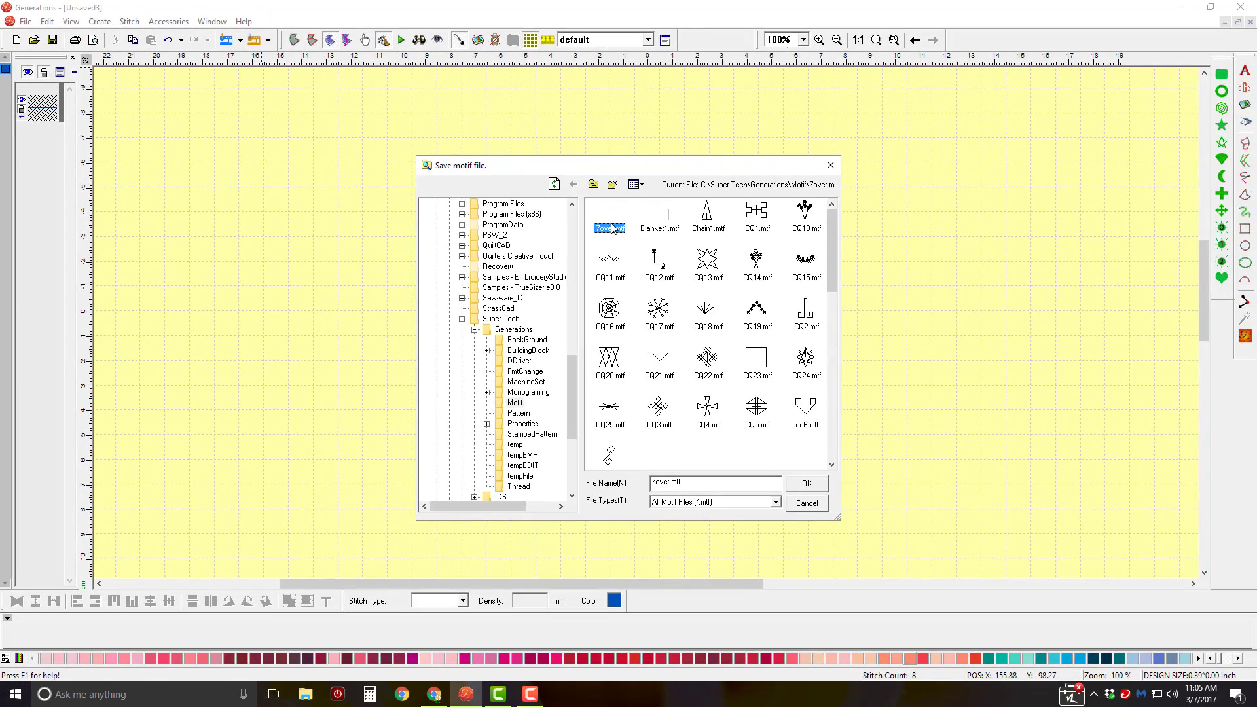
{"action": "left_click", "coordinate": [813, 483]}
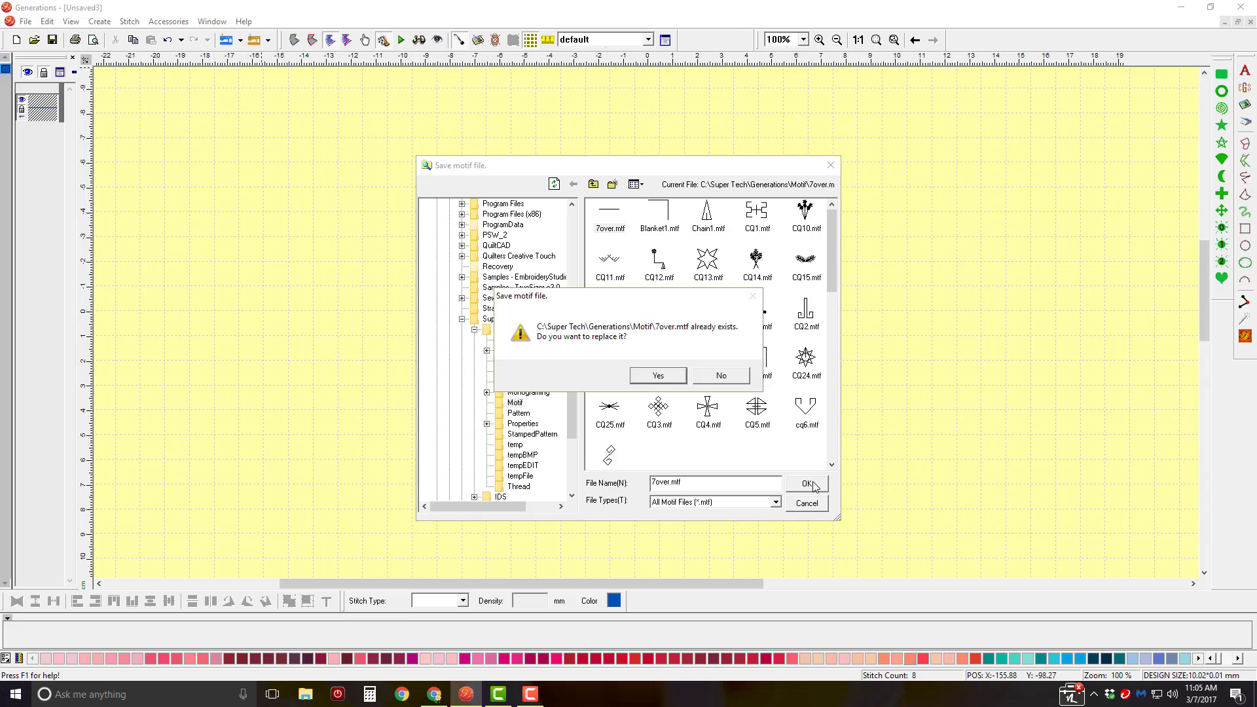
{"action": "left_click", "coordinate": [660, 375]}
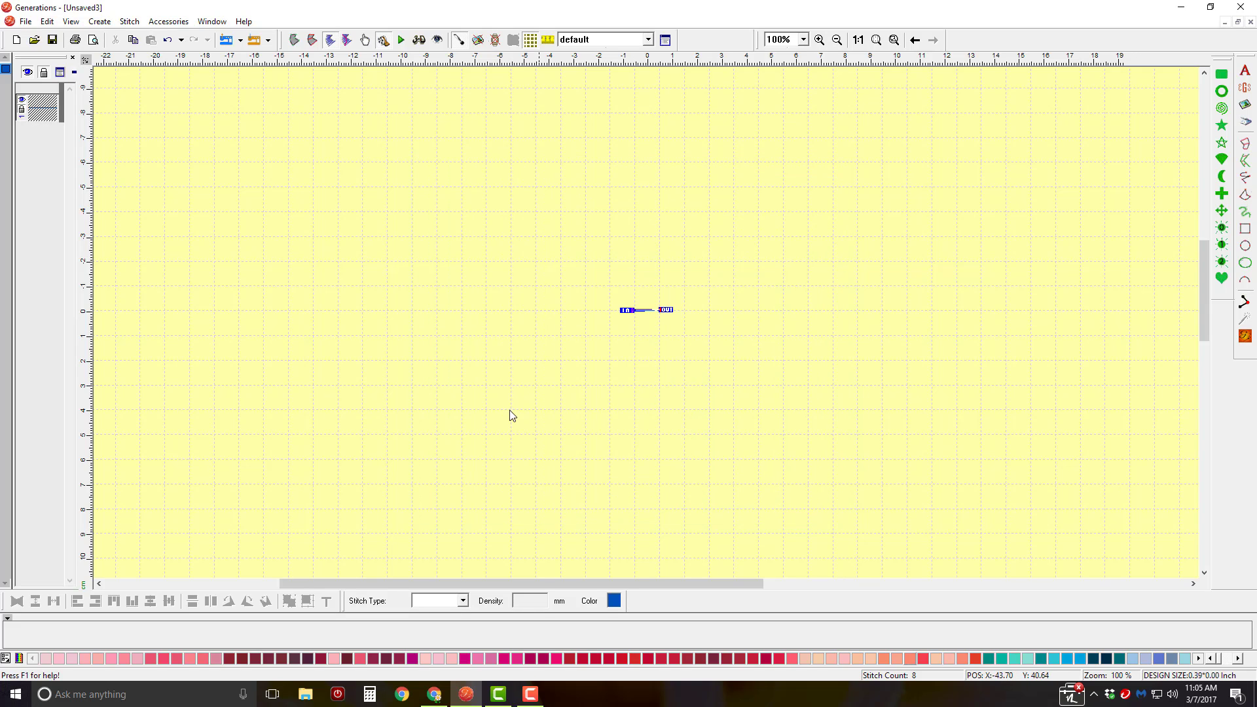
Start a new design and draw an arched freehand line about 8.74 by 3.09 inches across the workspace
{"action": "left_click", "coordinate": [16, 40]}
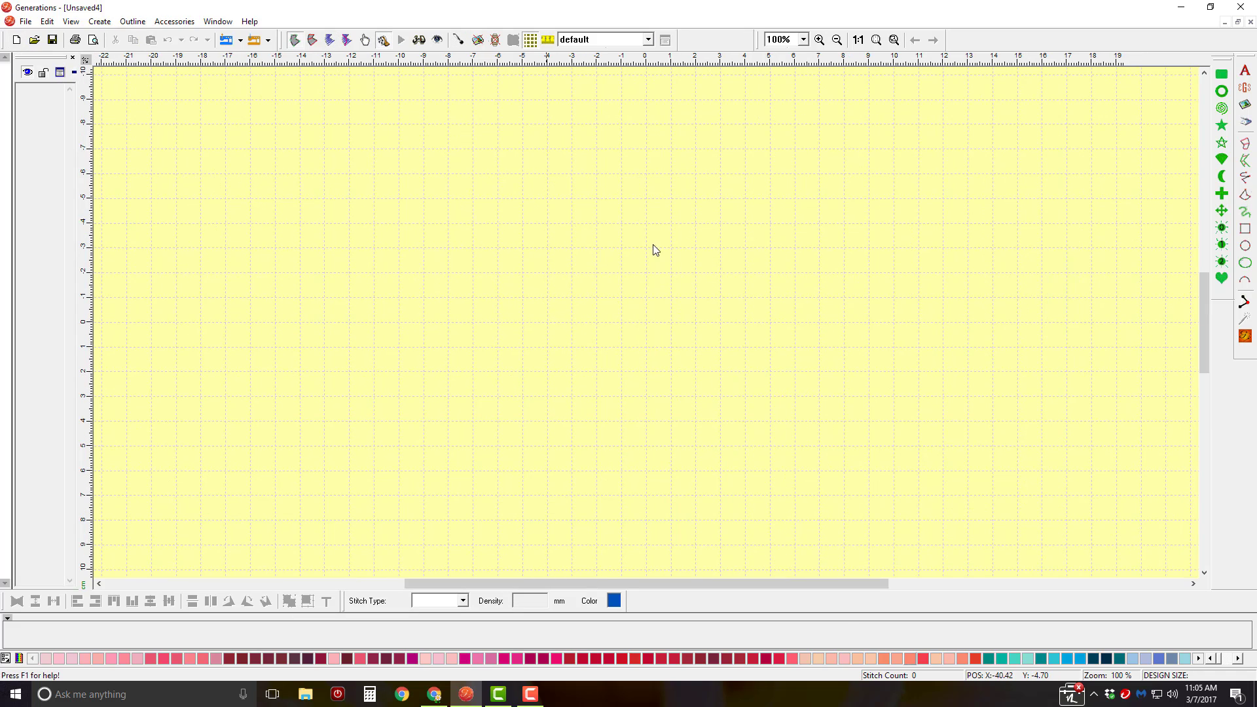
{"action": "left_click", "coordinate": [1245, 180]}
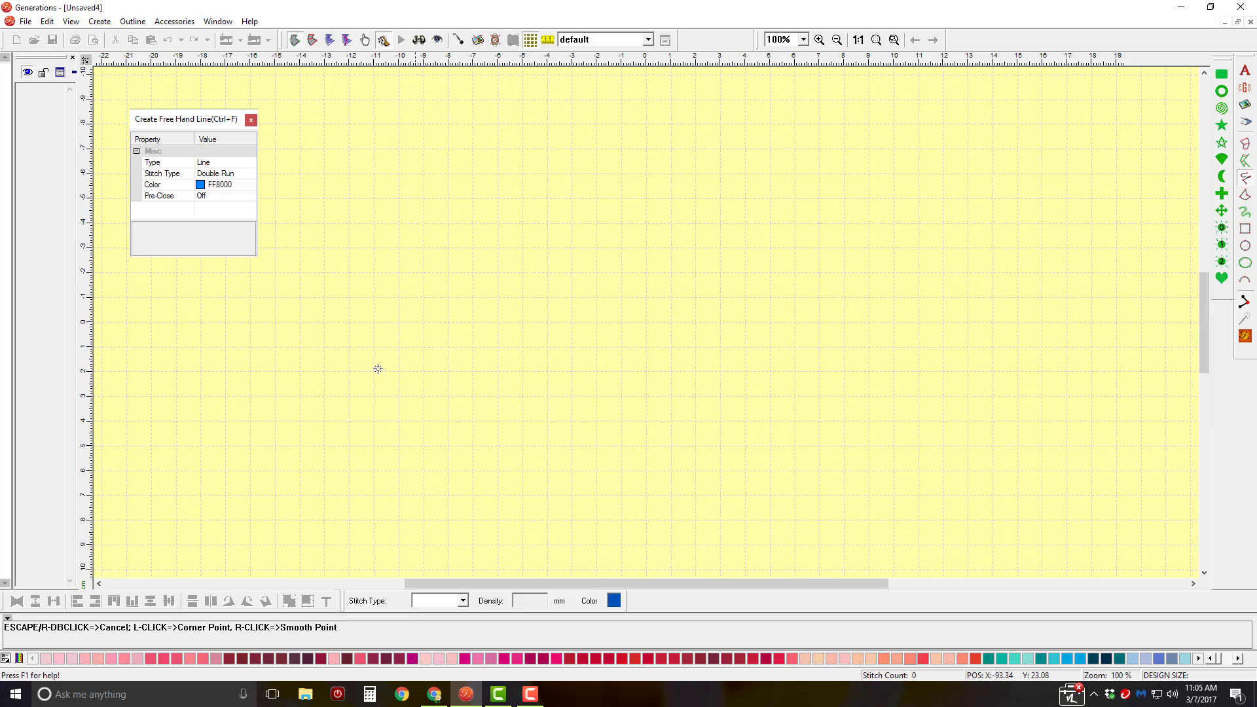
{"action": "left_click", "coordinate": [378, 372]}
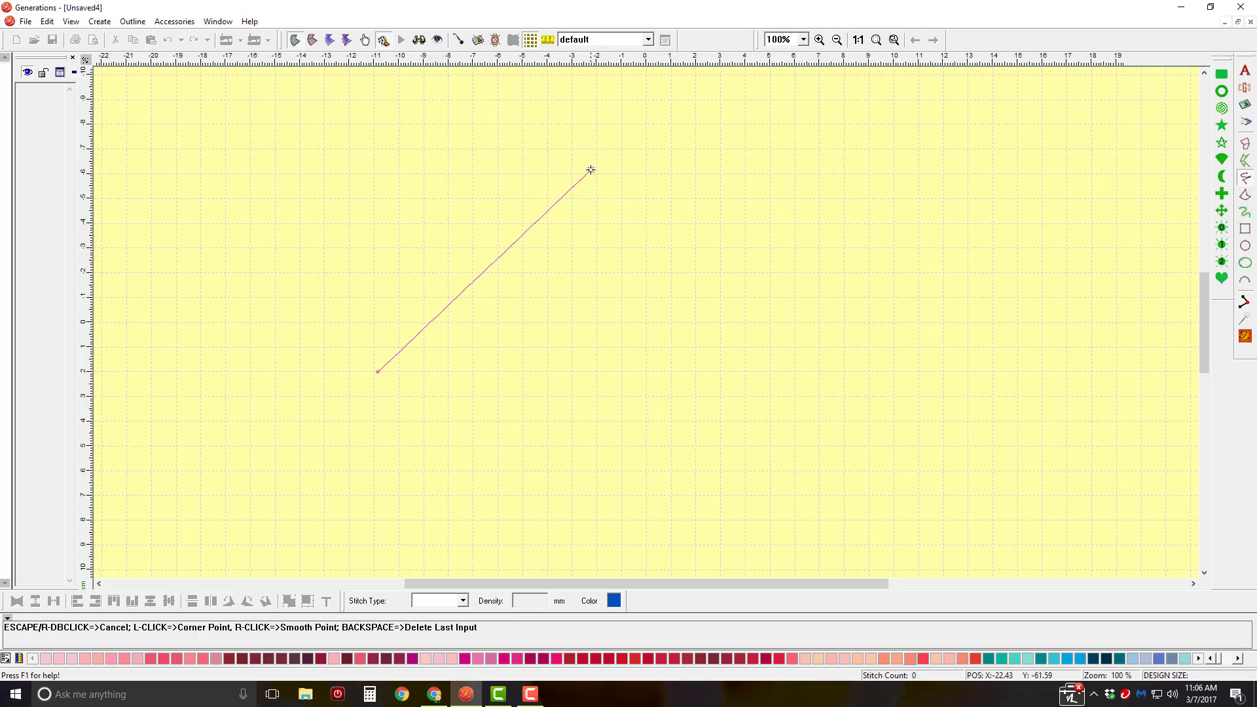
{"action": "right_click", "coordinate": [606, 179]}
{"action": "double_click", "coordinate": [926, 327]}
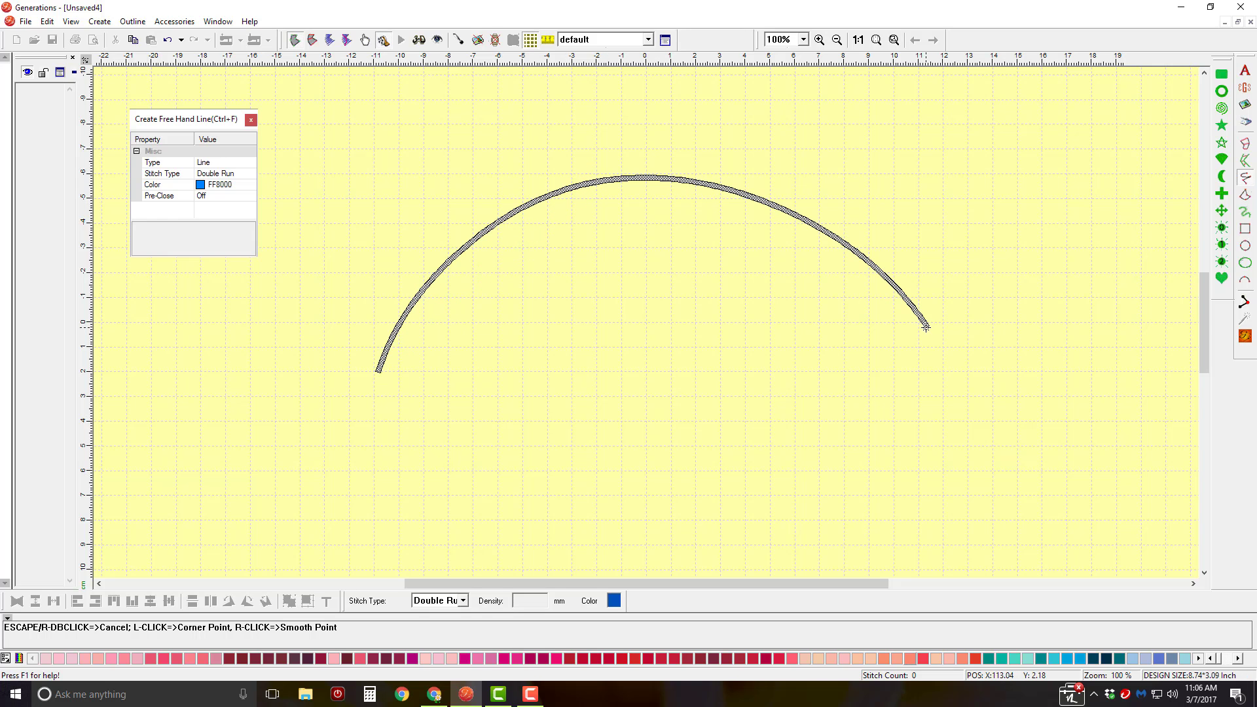
Set the arched line's stitch type to Motif Border and choose 7over as Motif A
{"action": "left_click", "coordinate": [665, 41]}
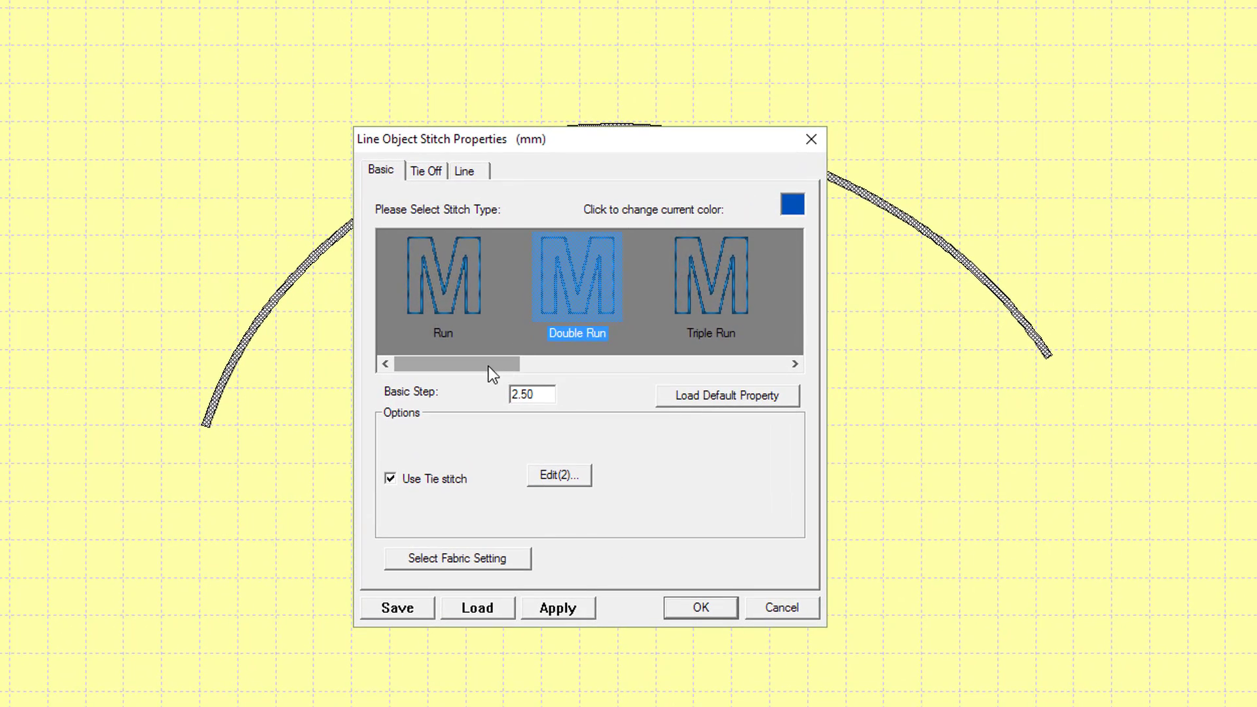
{"action": "left_click_drag", "start_coordinate": [488, 367], "coordinate": [661, 373]}
{"action": "left_click", "coordinate": [566, 301]}
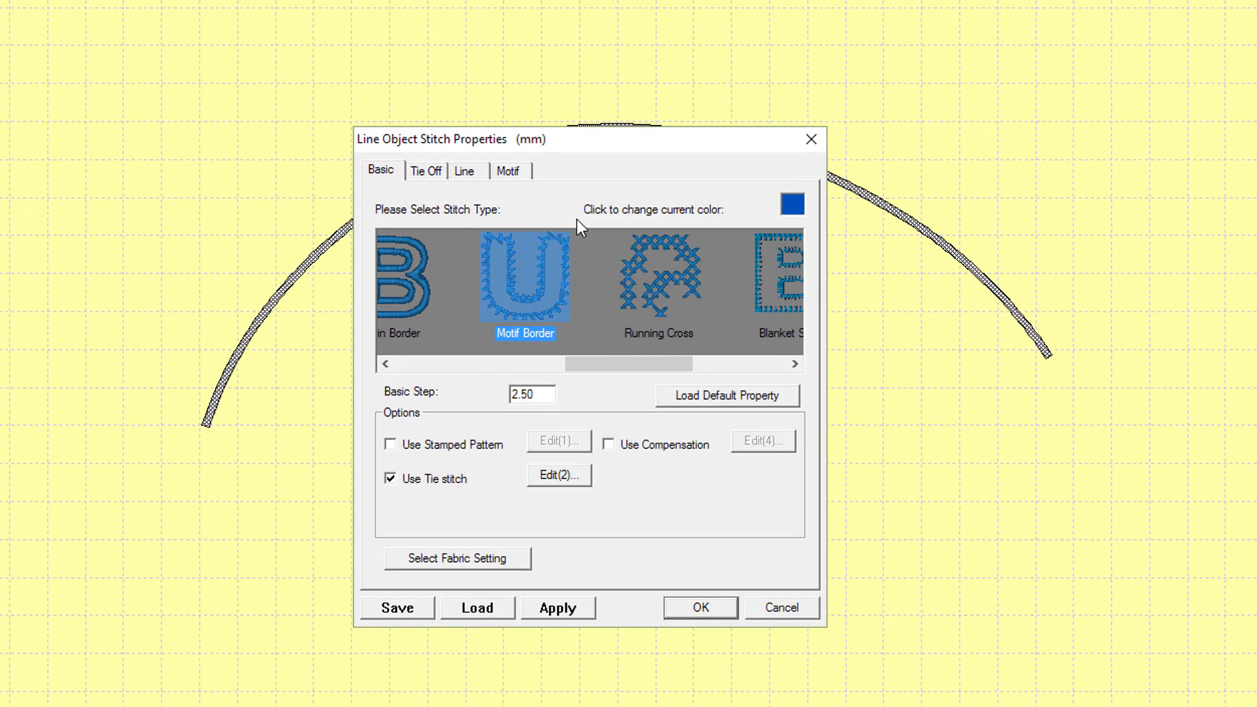
{"action": "left_click", "coordinate": [509, 173]}
{"action": "left_click", "coordinate": [412, 221]}
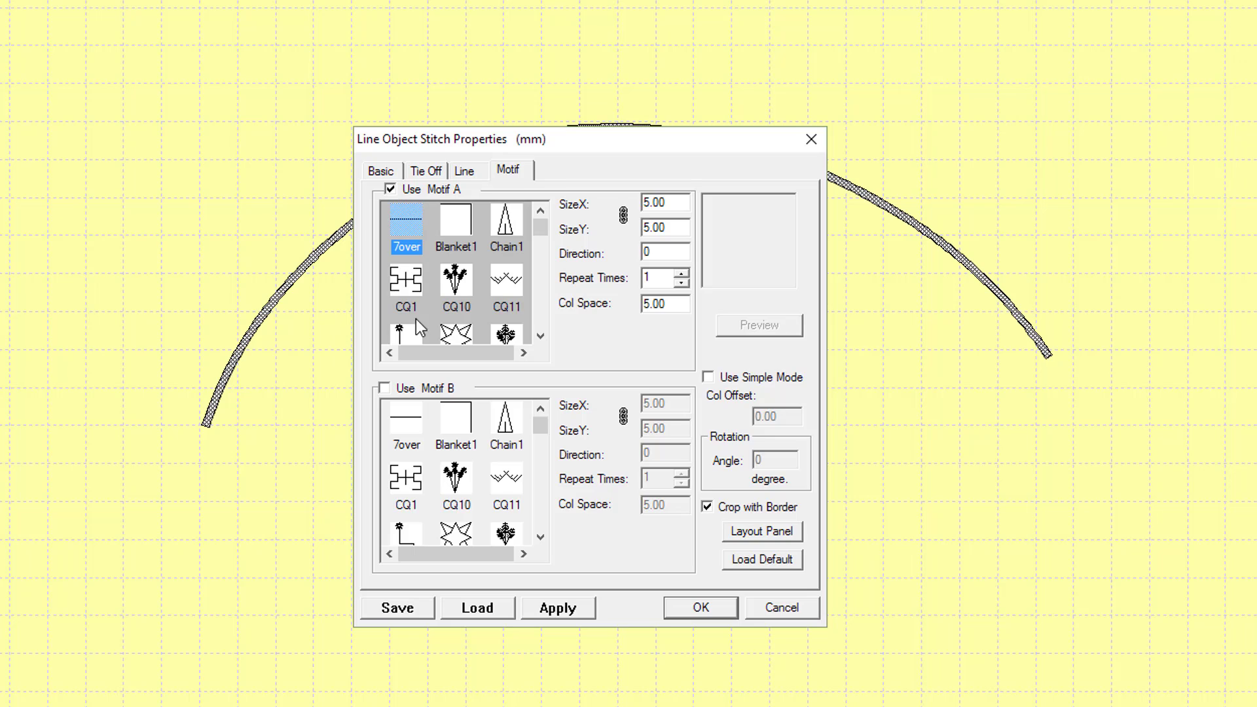
Link Motif A's width and height and set its SizeX and SizeY to 15 mm
{"action": "left_click", "coordinate": [624, 218]}
{"action": "double_click", "coordinate": [678, 199]}
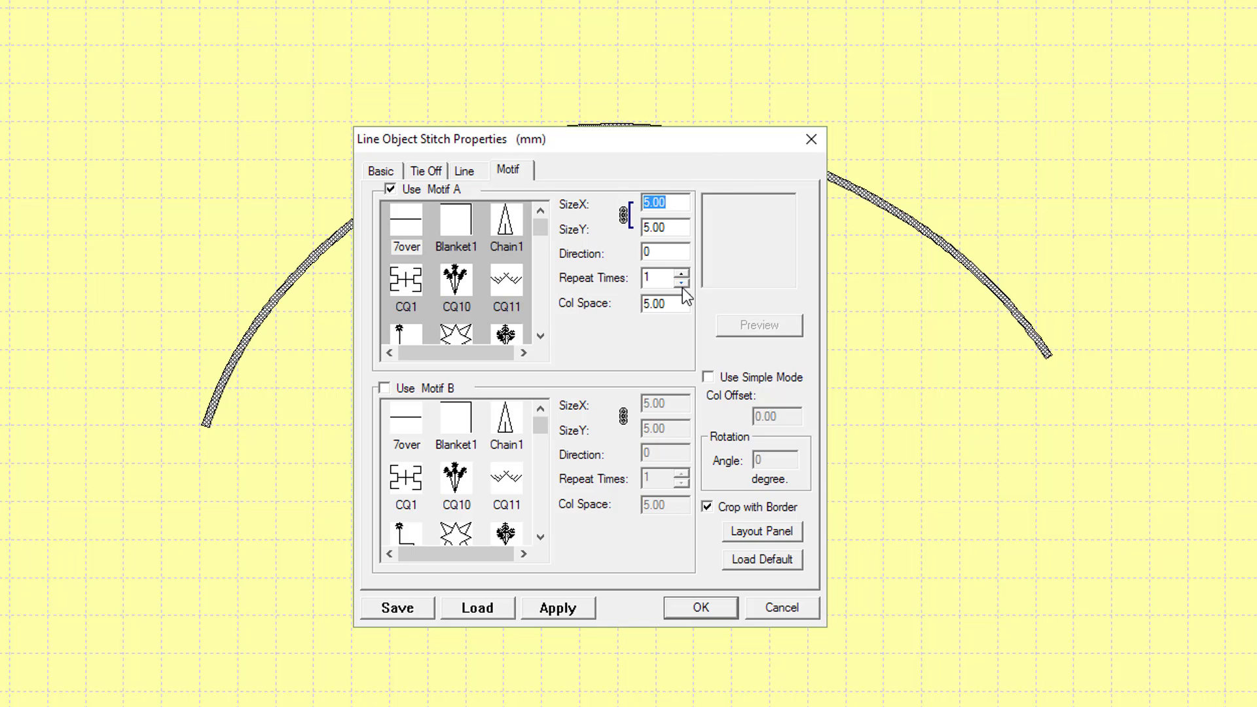
{"action": "type", "text": "15"}
Try adjusting Motif A's spacing by hand in the layout preview to a Col Space of about 11.34 mm
{"action": "left_click", "coordinate": [760, 535]}
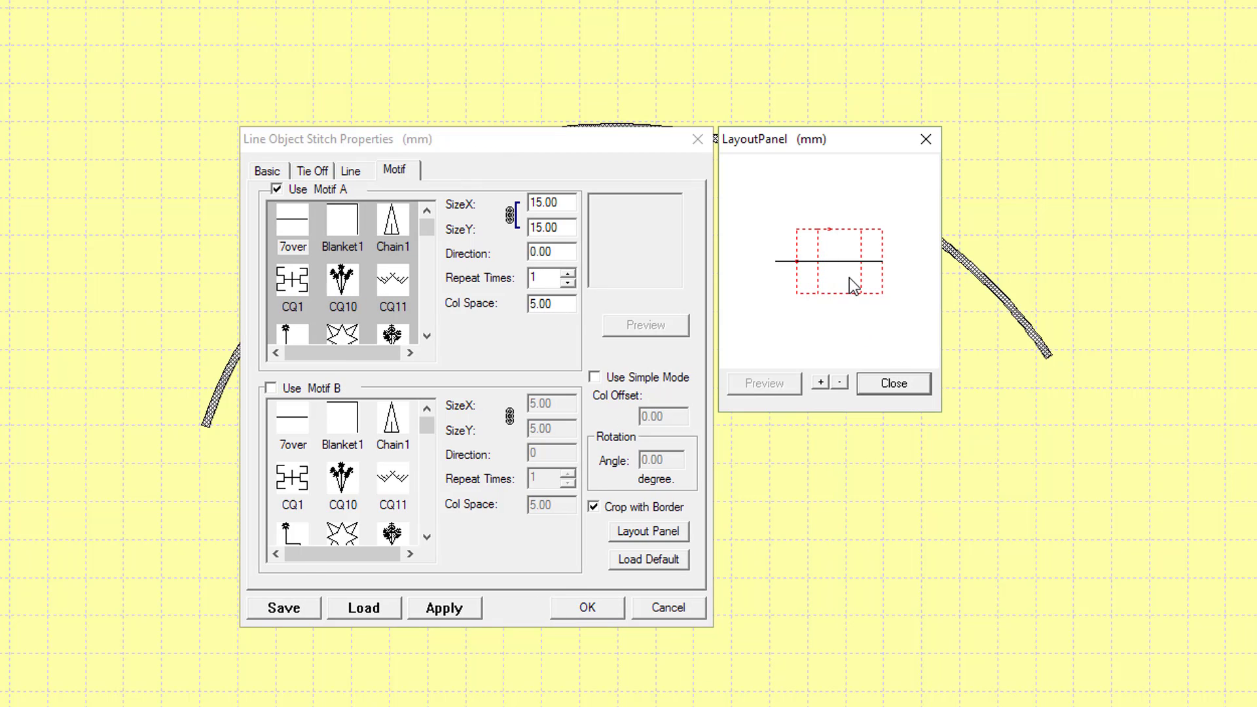
{"action": "left_click_drag", "start_coordinate": [851, 282], "coordinate": [877, 287]}
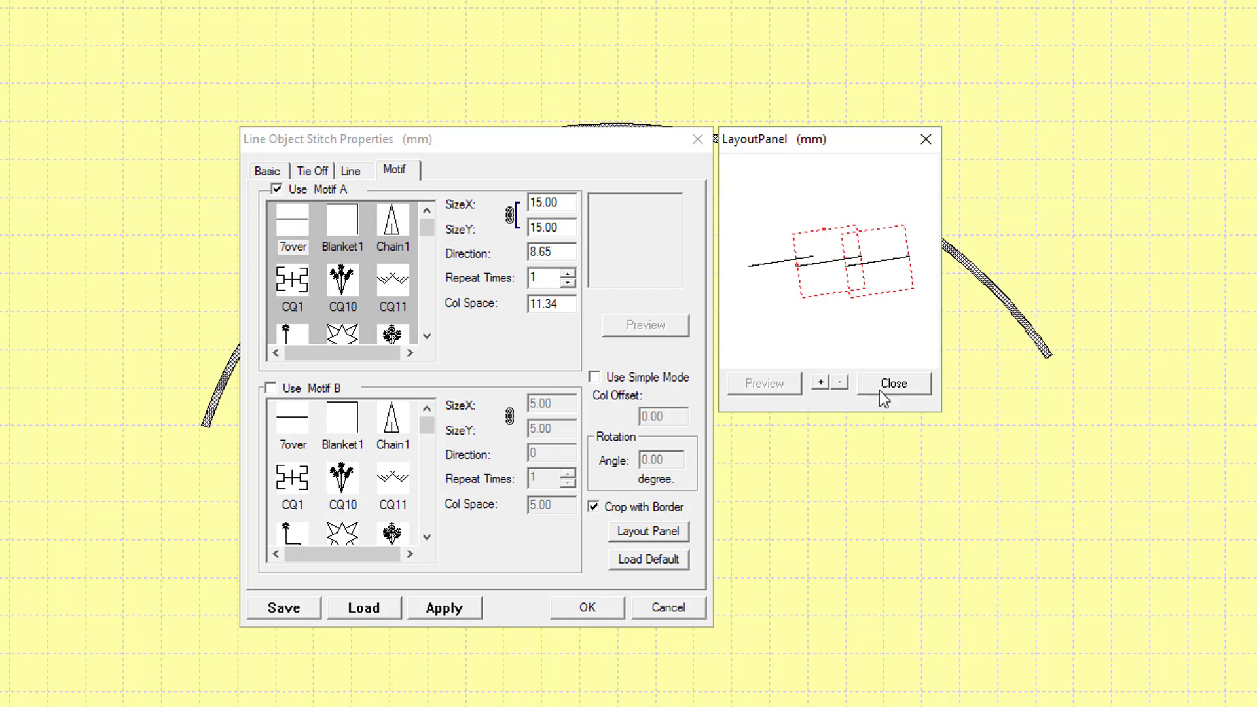
{"action": "left_click", "coordinate": [880, 386]}
Set Motif A's Direction to 0 and Col Space to 15 mm, and reopen the layout preview
{"action": "left_click_drag", "start_coordinate": [681, 257], "coordinate": [573, 249]}
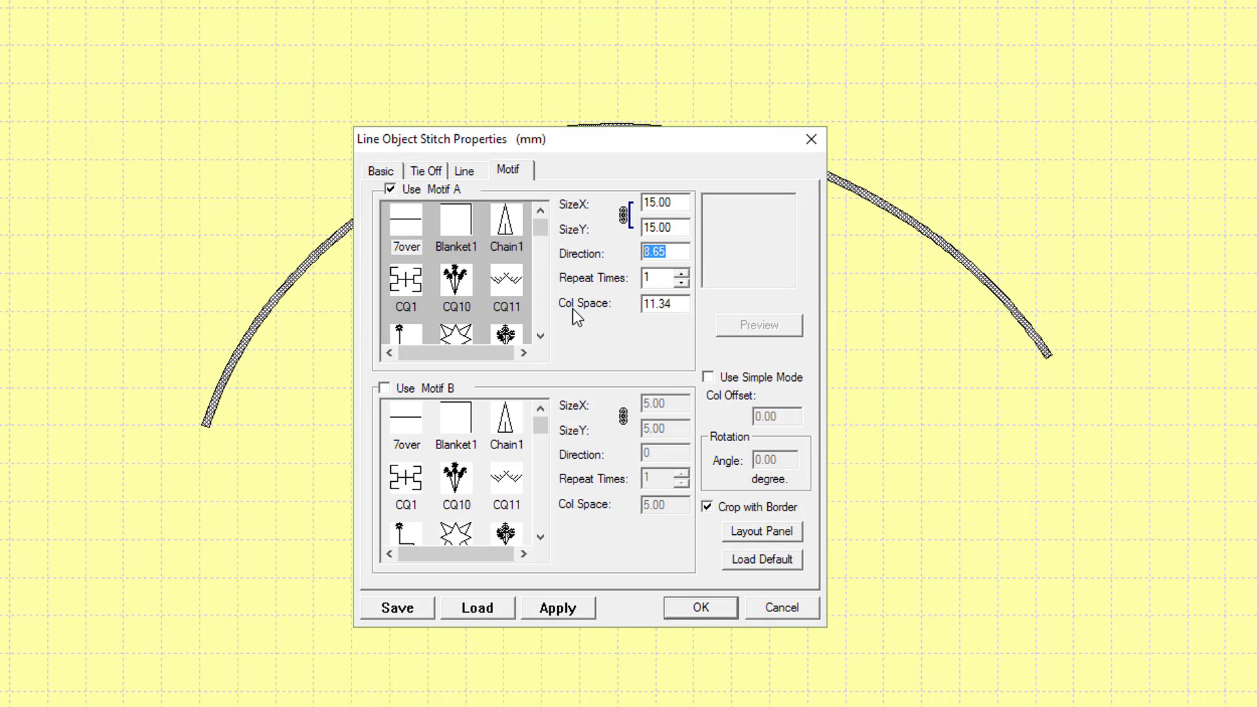
{"action": "type", "text": "0."}
{"action": "left_click_drag", "start_coordinate": [674, 304], "coordinate": [617, 302]}
{"action": "type", "text": "15"}
{"action": "left_click", "coordinate": [770, 532]}
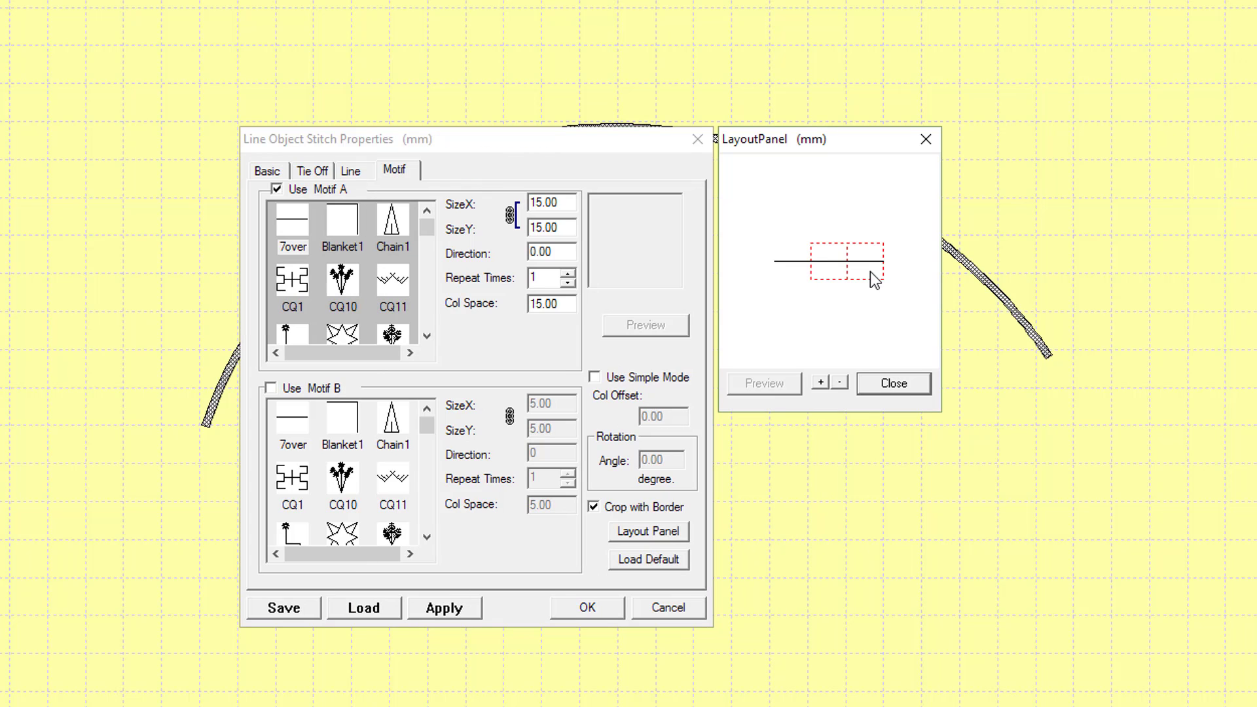
Apply the 7over motif border settings to the arched line and inspect its stitches up close
{"action": "left_click", "coordinate": [894, 384]}
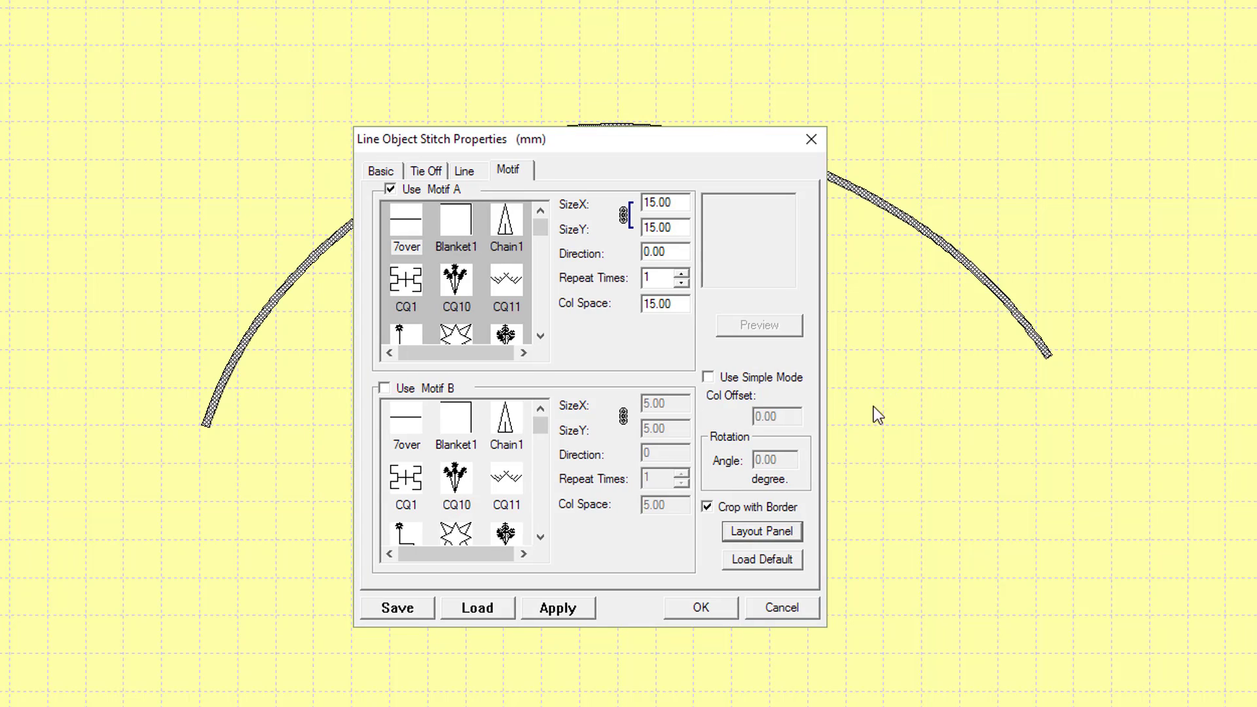
{"action": "left_click", "coordinate": [701, 612]}
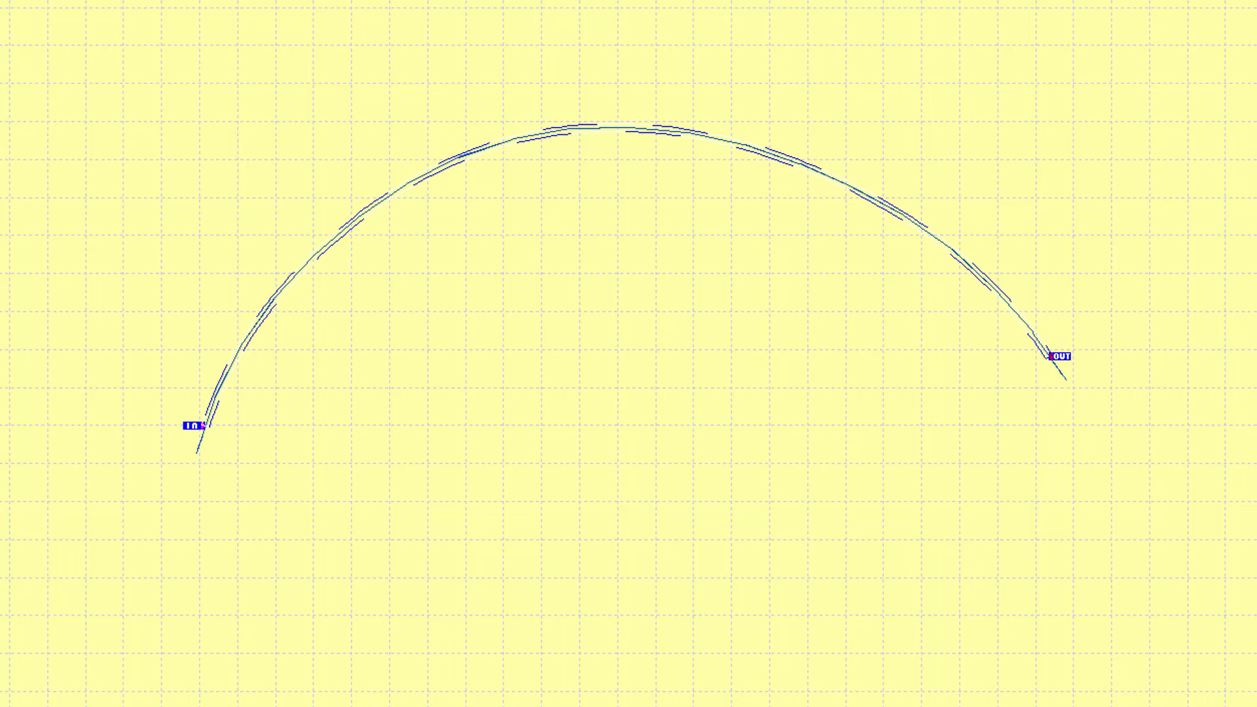
{"action": "left_click", "coordinate": [365, 315]}
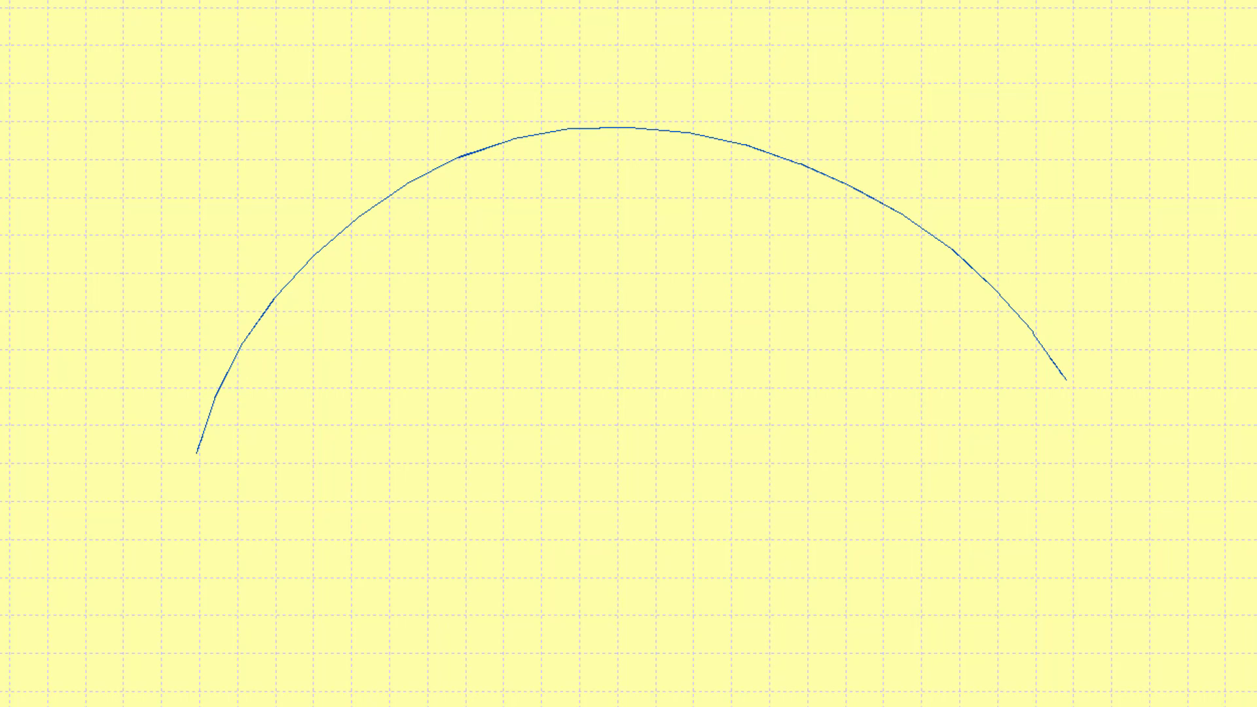
{"action": "left_click_drag", "start_coordinate": [323, 132], "coordinate": [620, 236]}
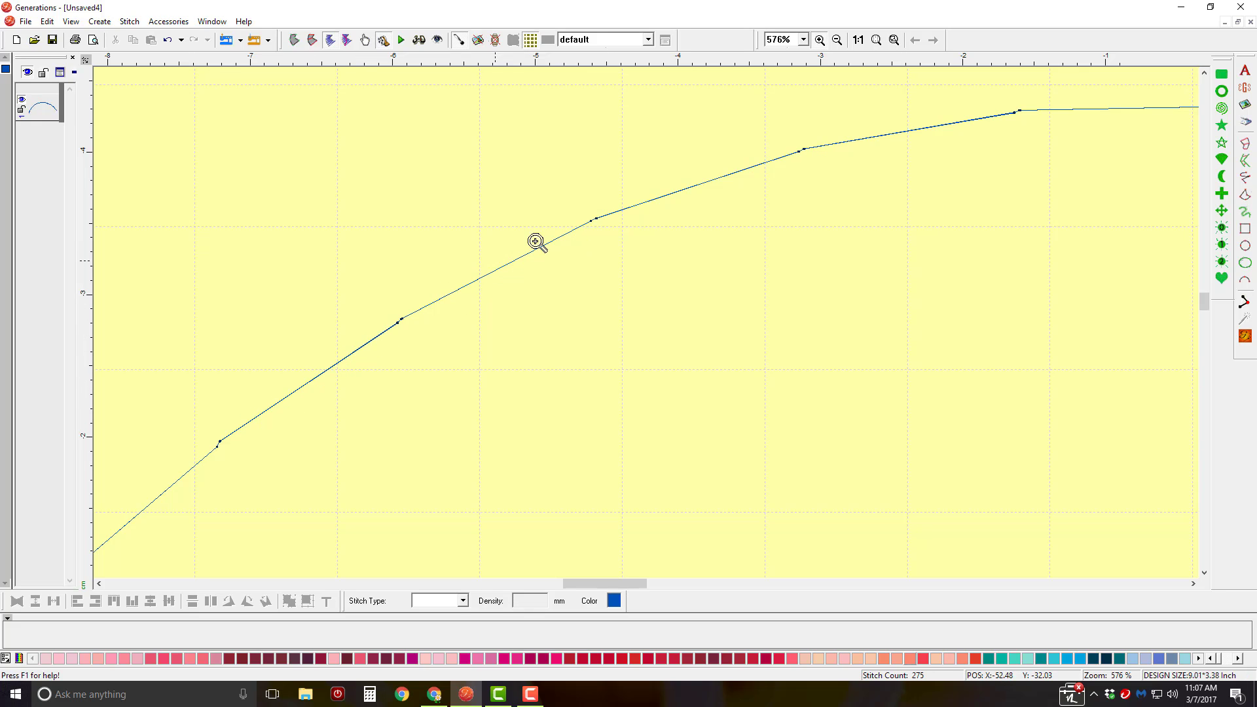
{"action": "left_click", "coordinate": [858, 40]}
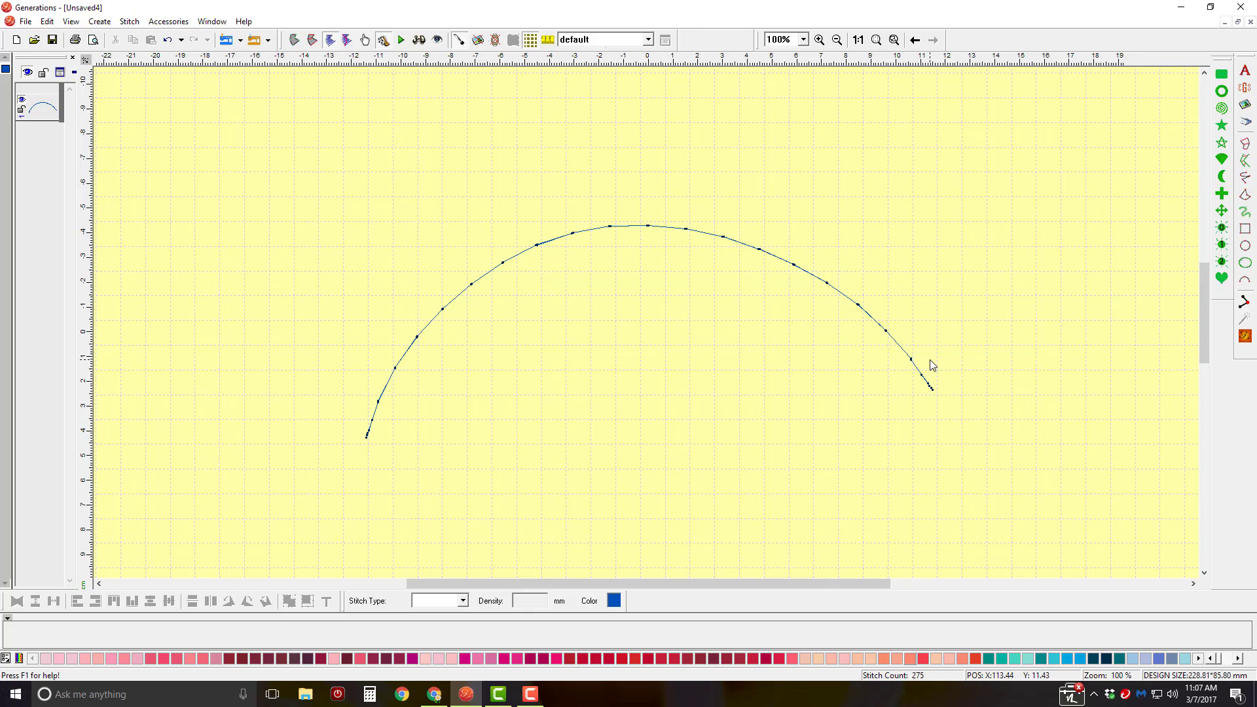
Reopen the arched line's motif settings and set Motif A's SizeX and SizeY to 10 mm
{"action": "left_click", "coordinate": [626, 231]}
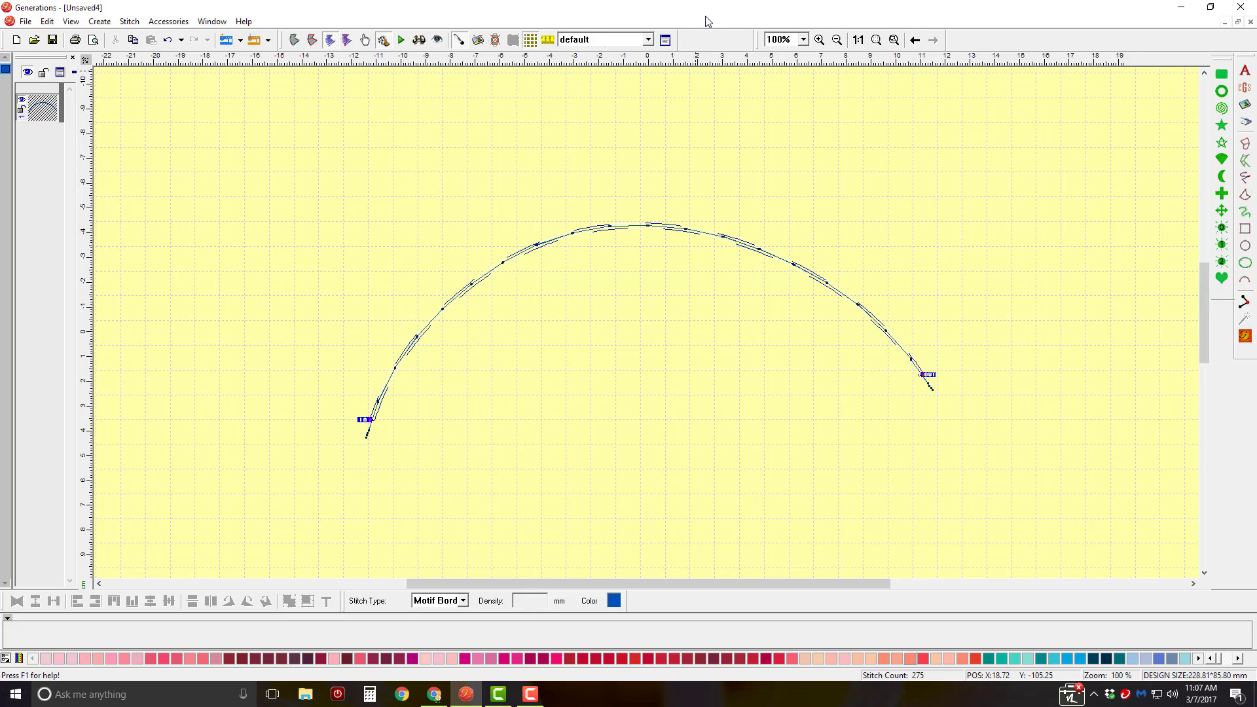
{"action": "left_click", "coordinate": [666, 41]}
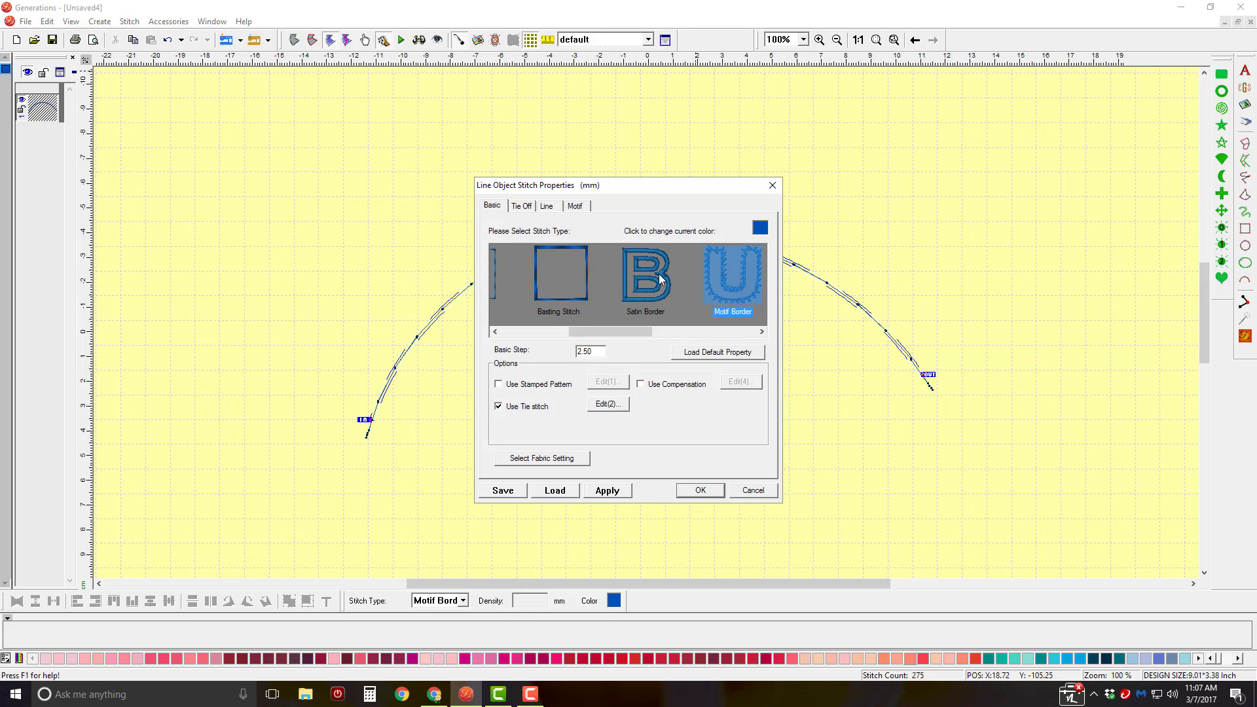
{"action": "left_click", "coordinate": [574, 207]}
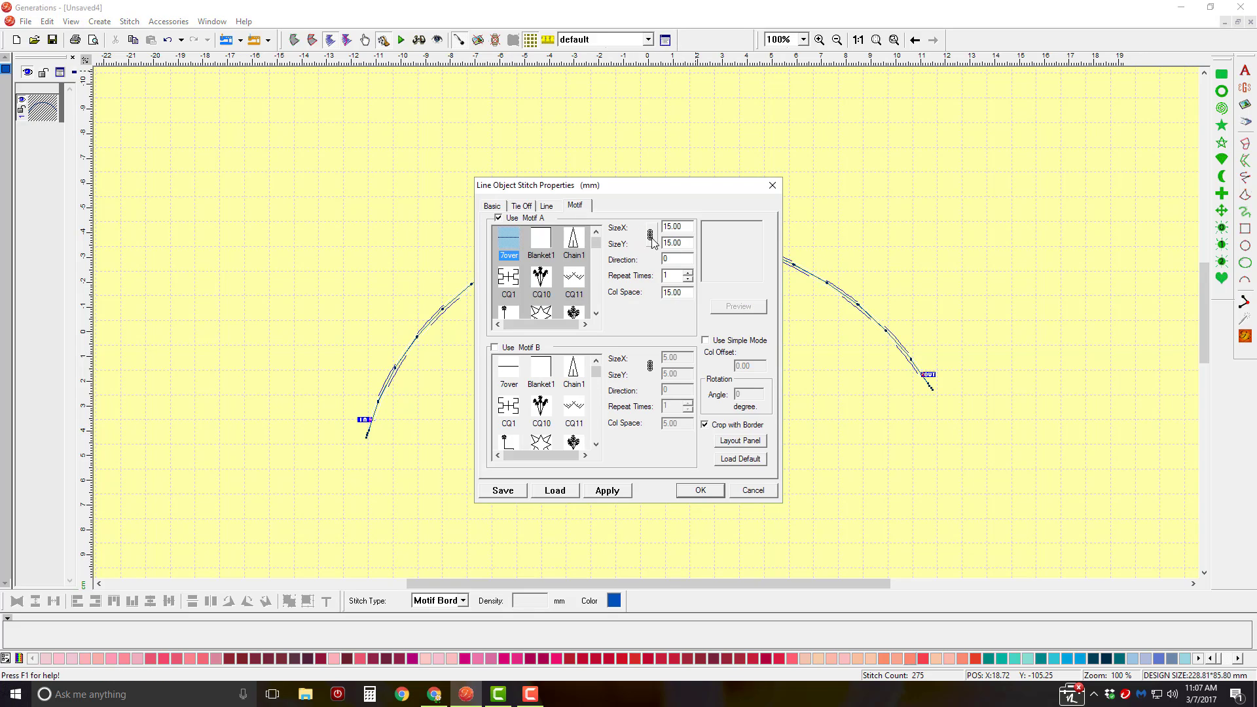
{"action": "left_click_drag", "start_coordinate": [703, 237], "coordinate": [680, 238]}
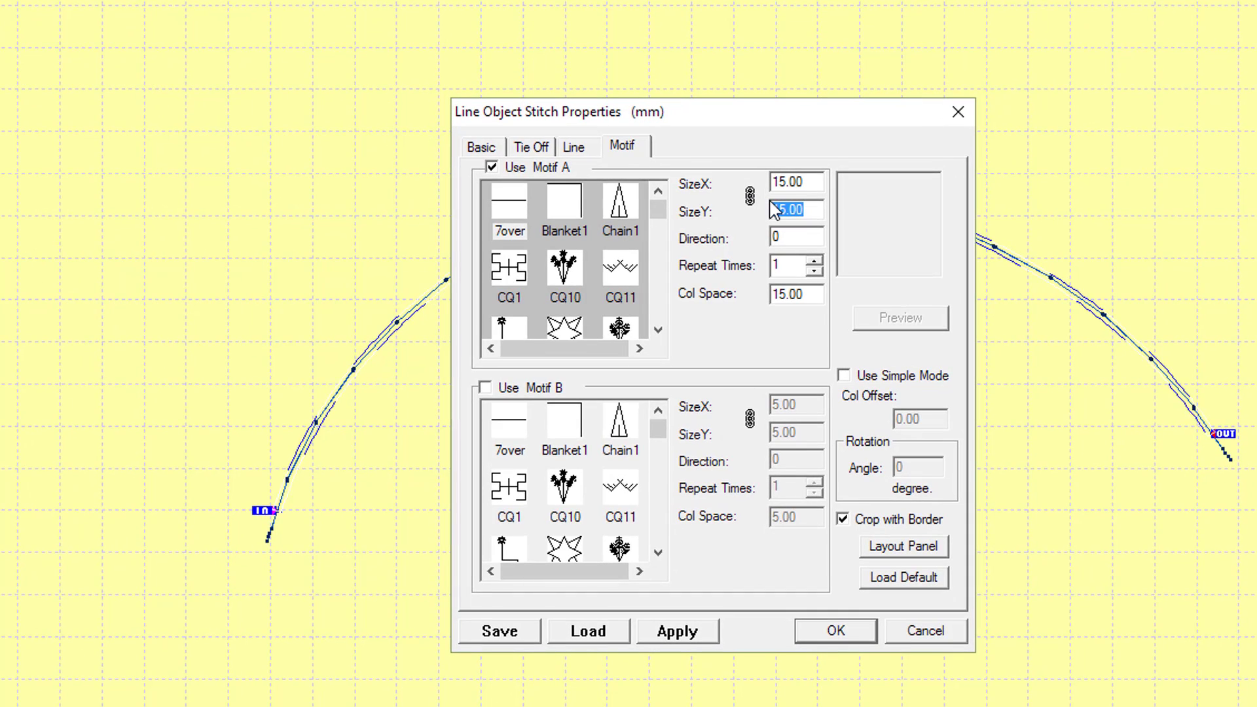
{"action": "type", "text": "10"}
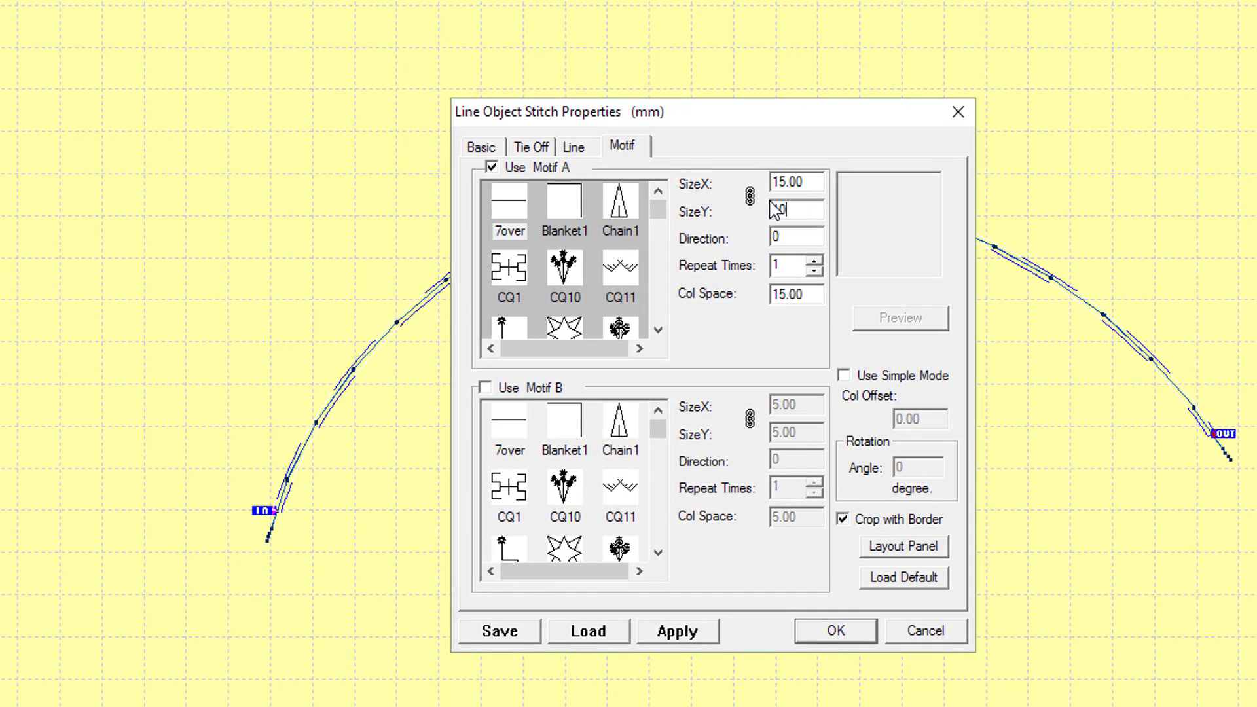
{"action": "left_click_drag", "start_coordinate": [818, 182], "coordinate": [758, 157]}
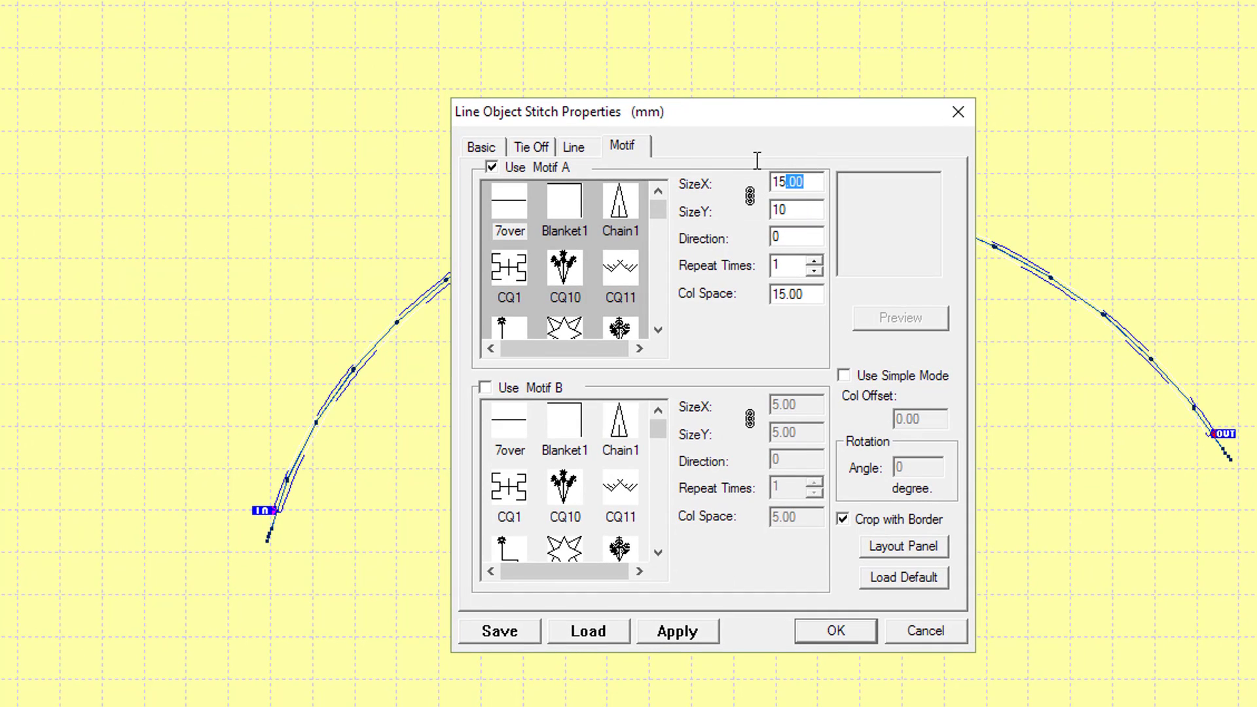
{"action": "type", "text": "10"}
Set Motif A's Col Space to 9.9 mm and check the motif overlap in an enlarged layout preview
{"action": "left_click_drag", "start_coordinate": [811, 294], "coordinate": [763, 295]}
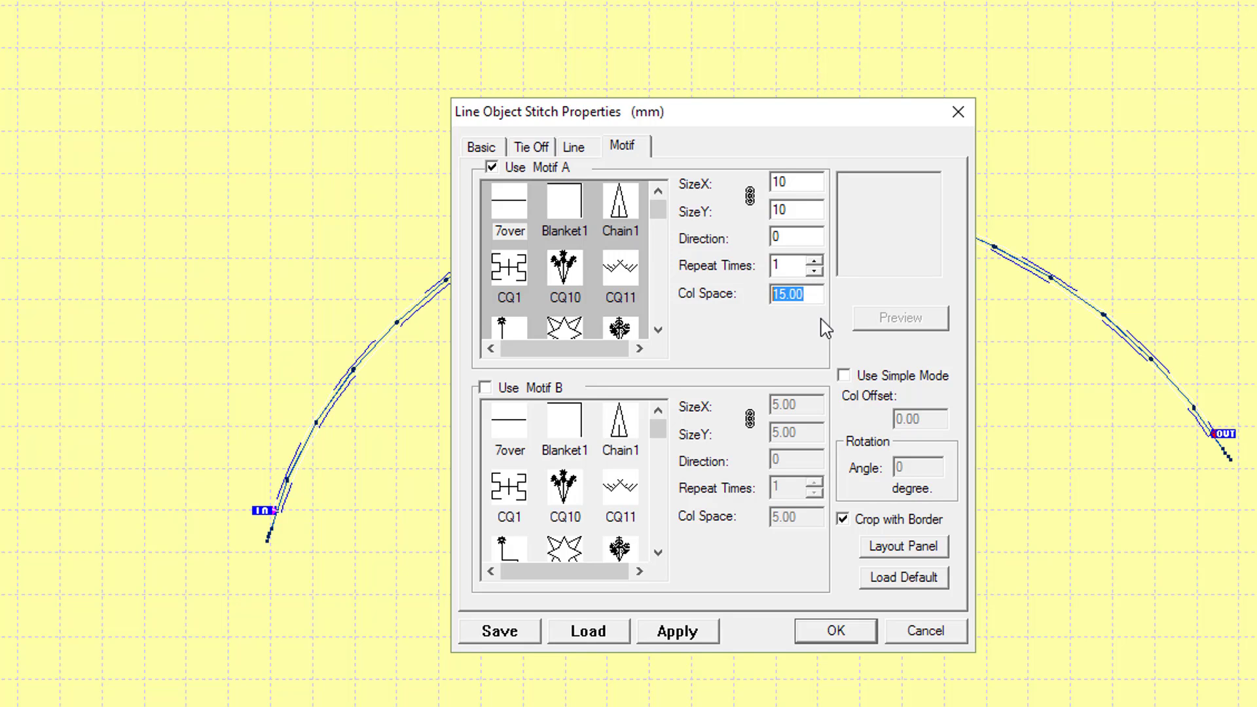
{"action": "type", "text": "9.9"}
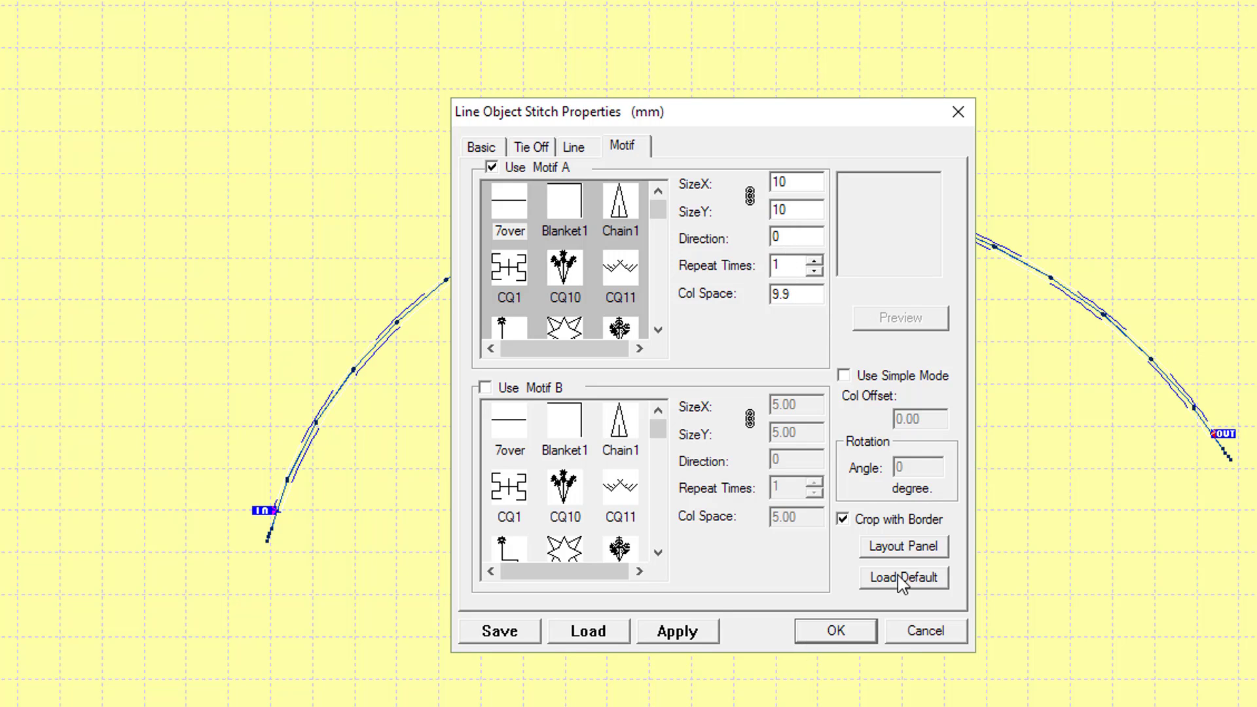
{"action": "left_click", "coordinate": [894, 550]}
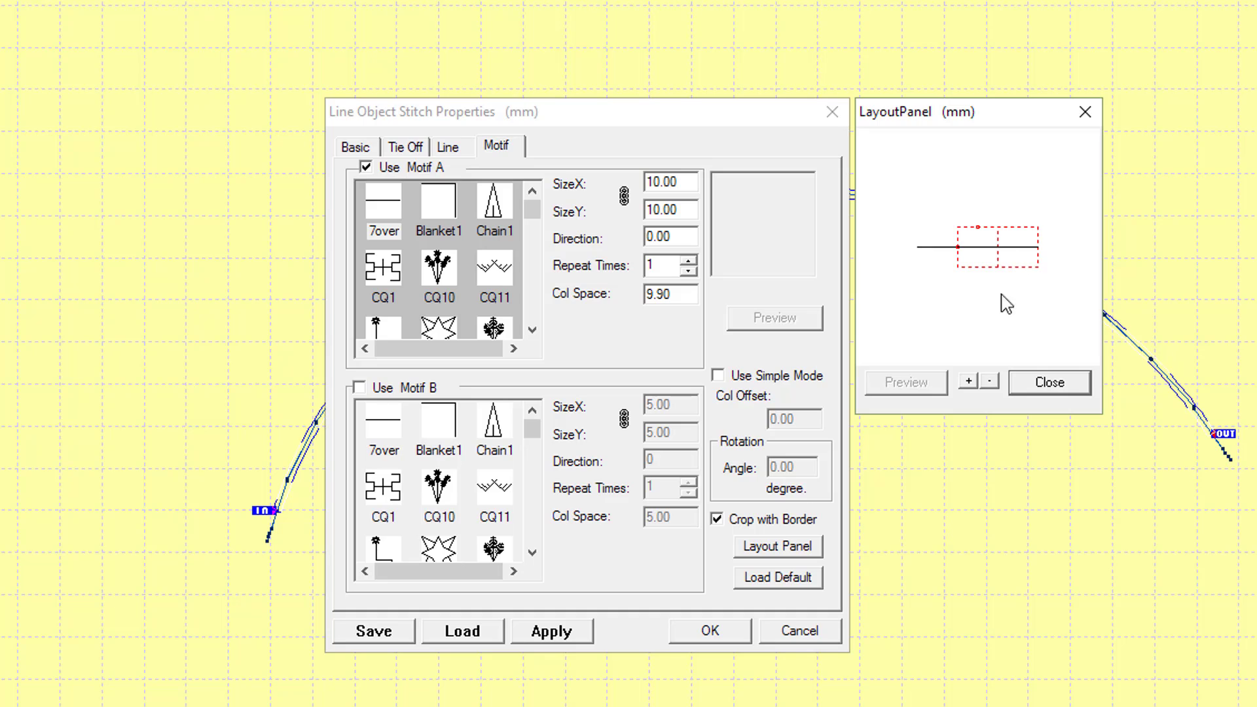
{"action": "left_click", "coordinate": [968, 382]}
{"action": "left_click", "coordinate": [968, 381]}
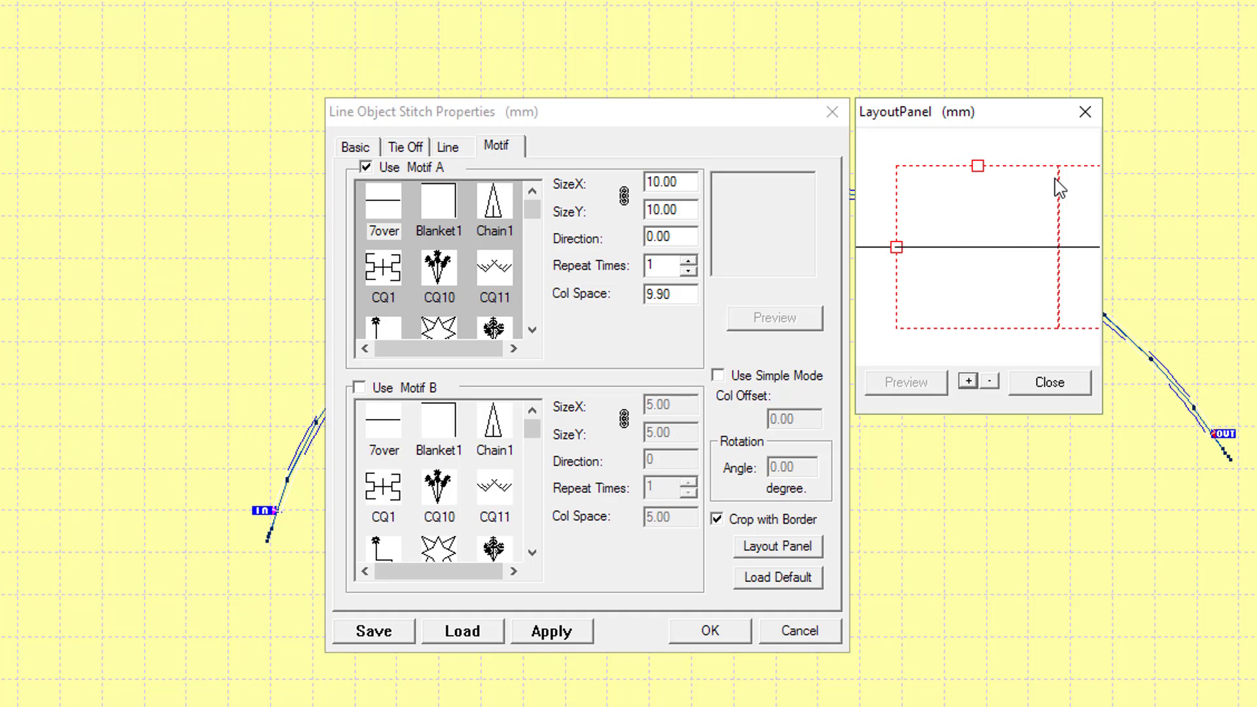
Apply the revised motif size and spacing to the arched line and examine its stitch joins up close
{"action": "left_click", "coordinate": [1062, 385]}
{"action": "left_click", "coordinate": [836, 635]}
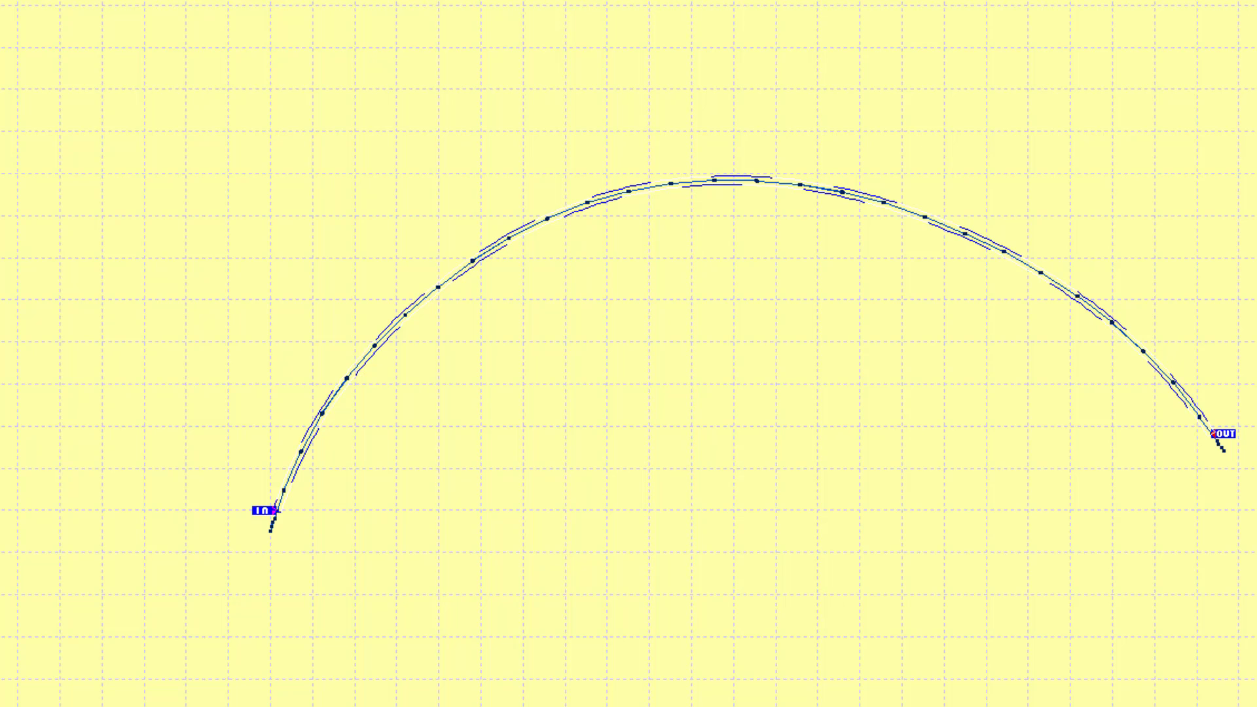
{"action": "key", "text": "b"}
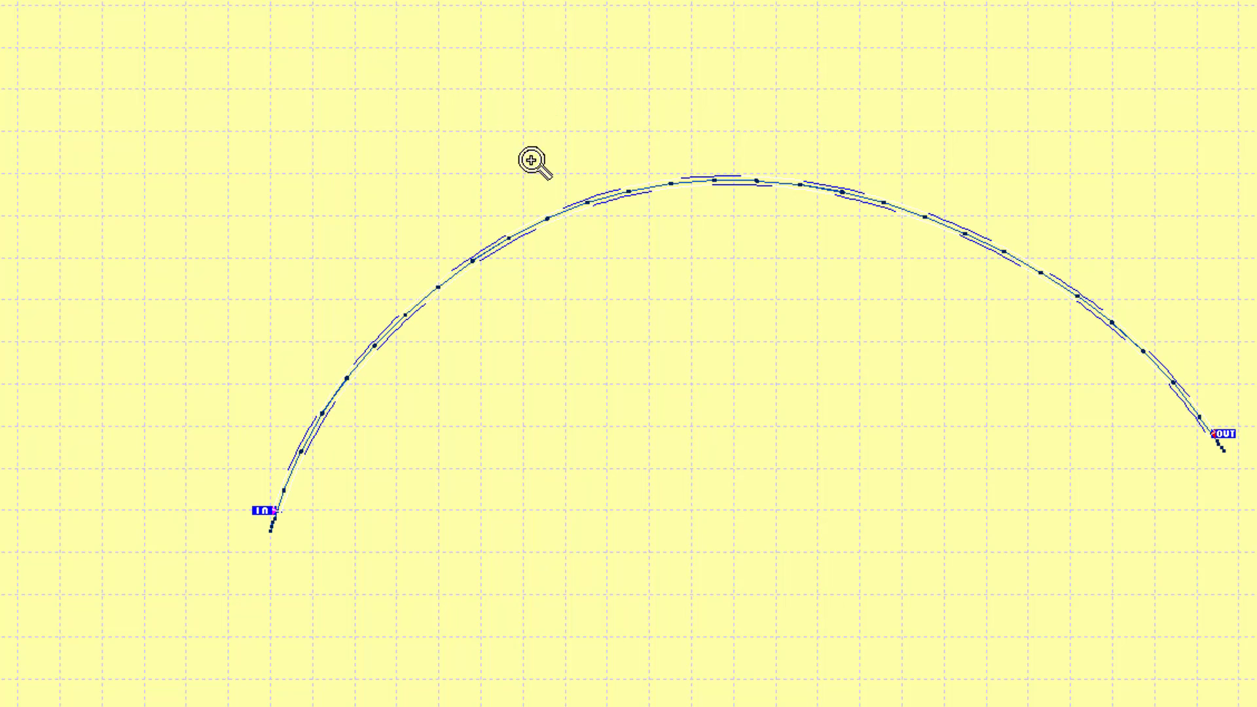
{"action": "left_click_drag", "start_coordinate": [517, 157], "coordinate": [693, 260]}
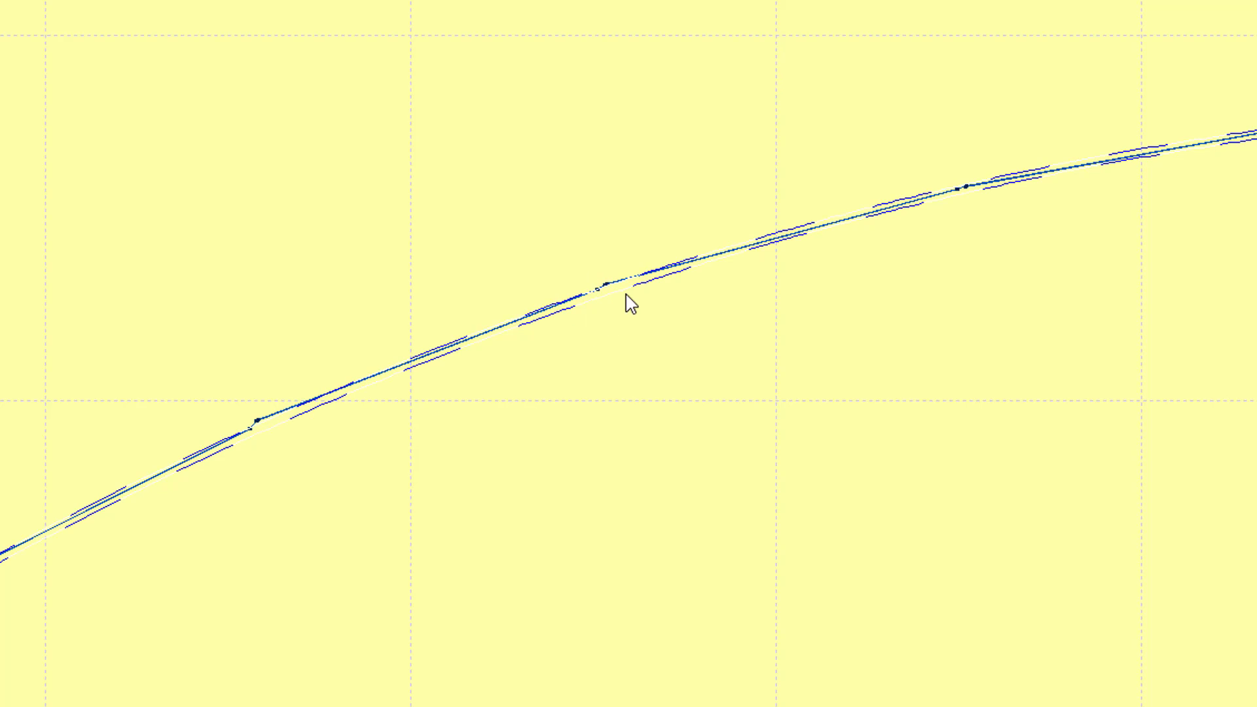
{"action": "key", "text": "v"}
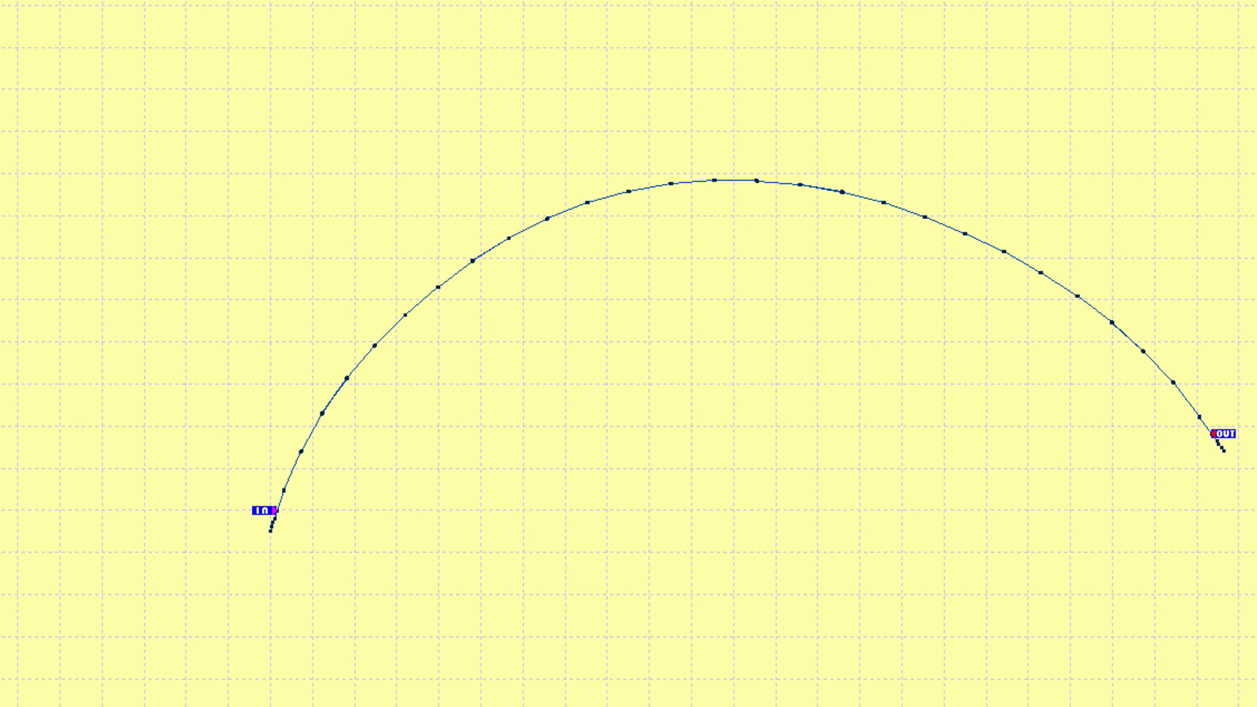